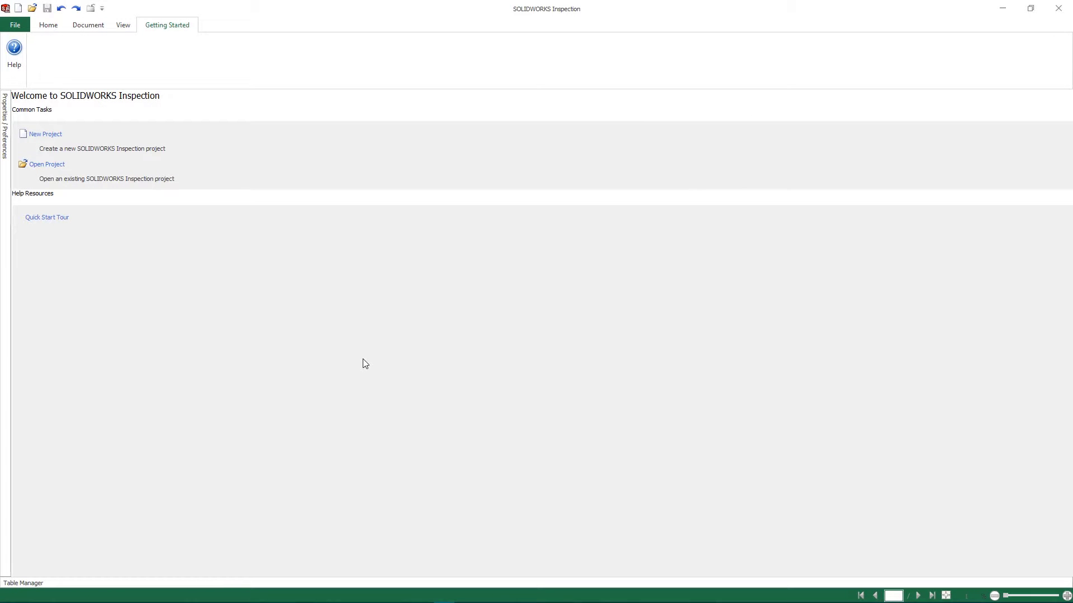
Step: Create a new inspection project from the AS9102 (Metric)_New Balloon Standard.ixpdot template
click(62, 136)
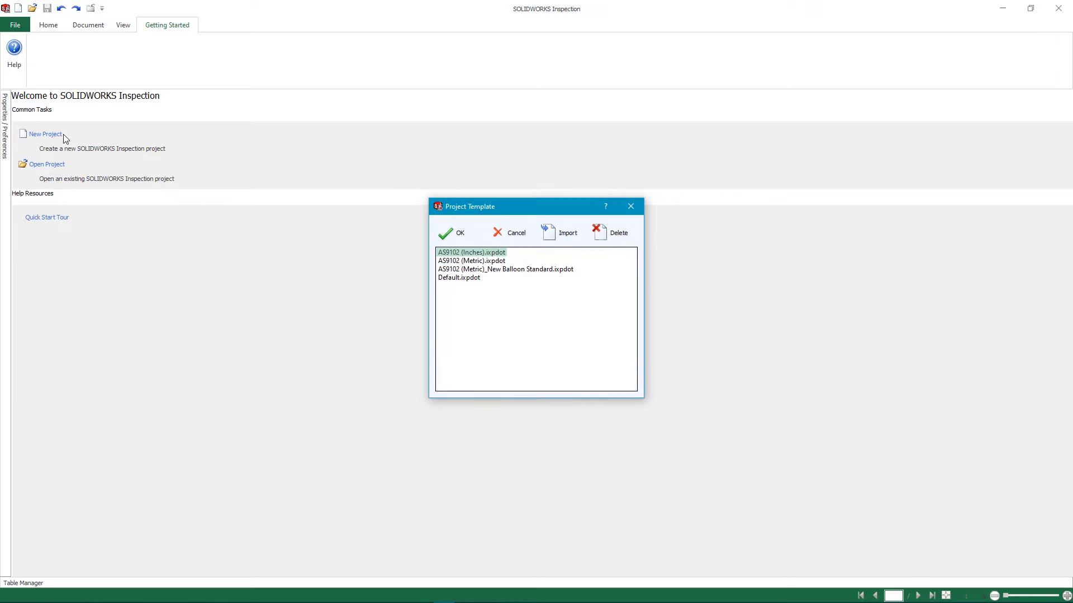
click(510, 271)
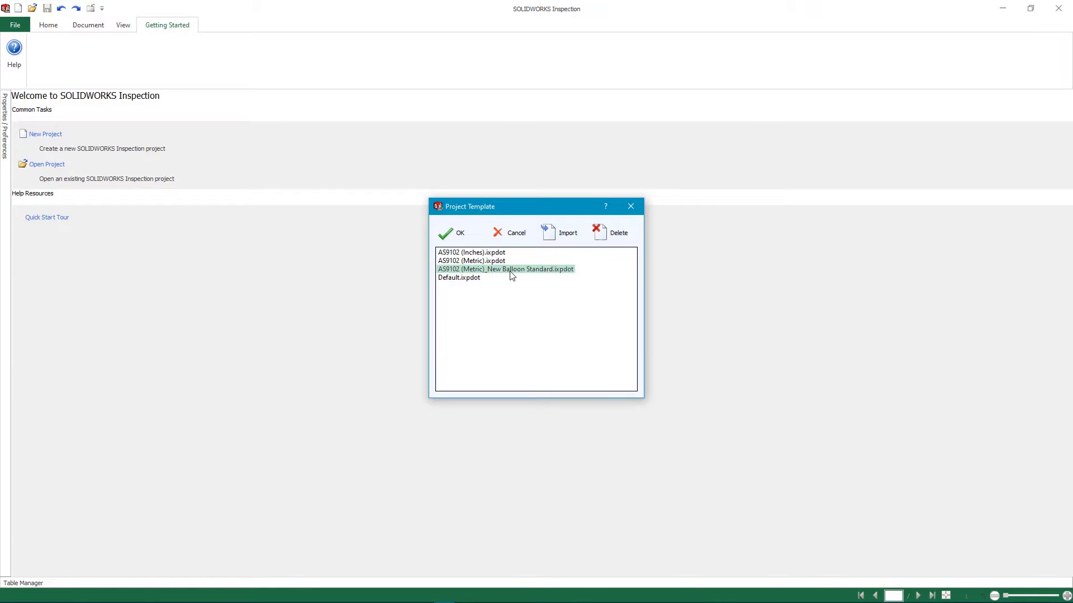
click(460, 237)
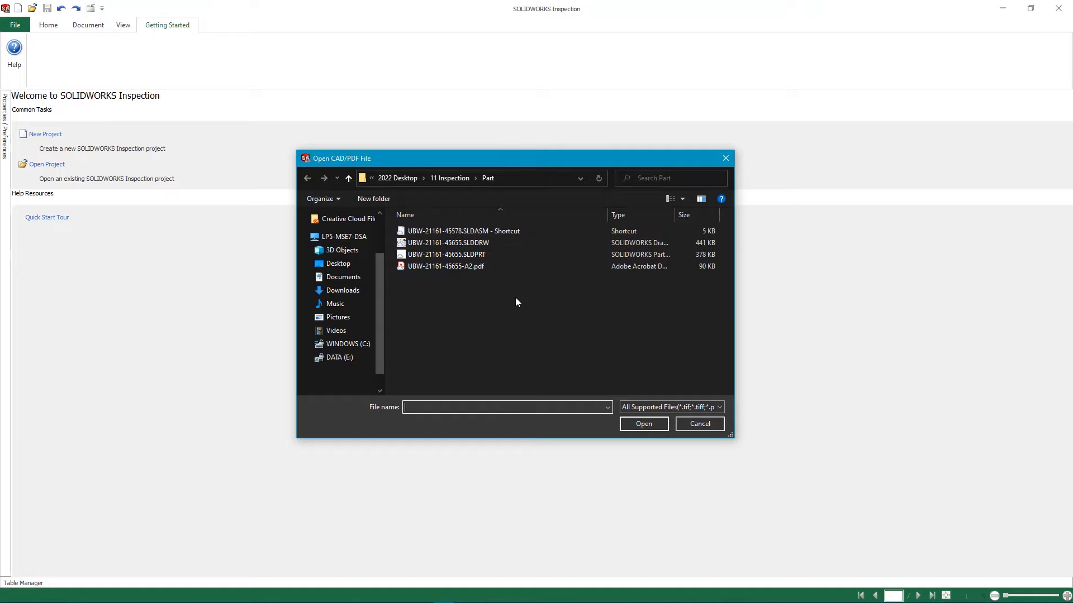
Step: Filter the file list to SOLIDWORKS files and open the drawing UBW-21161-45655.SLDDRW
click(643, 404)
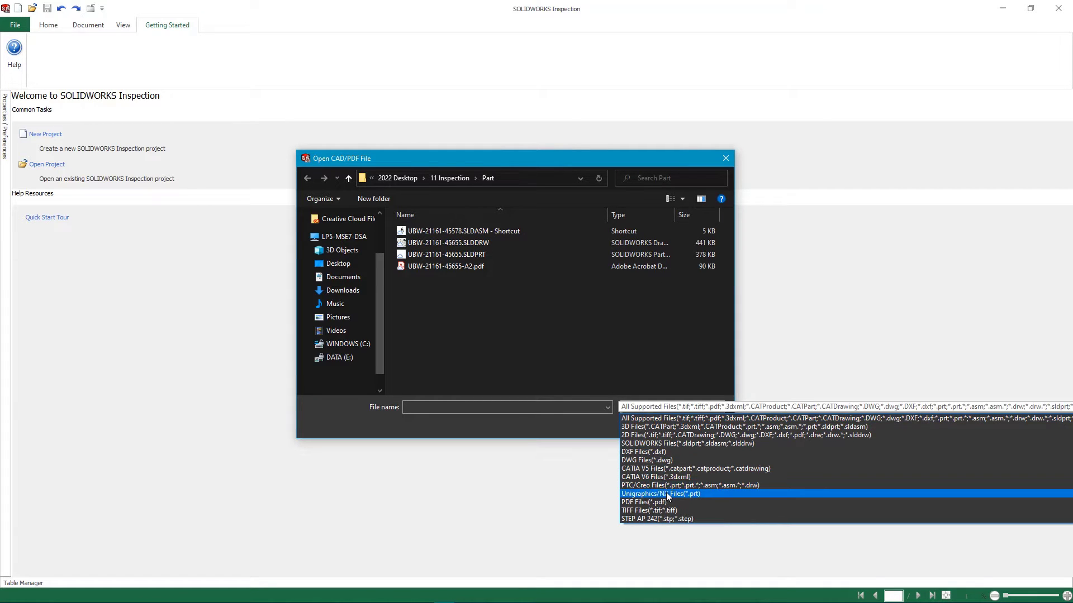
click(668, 444)
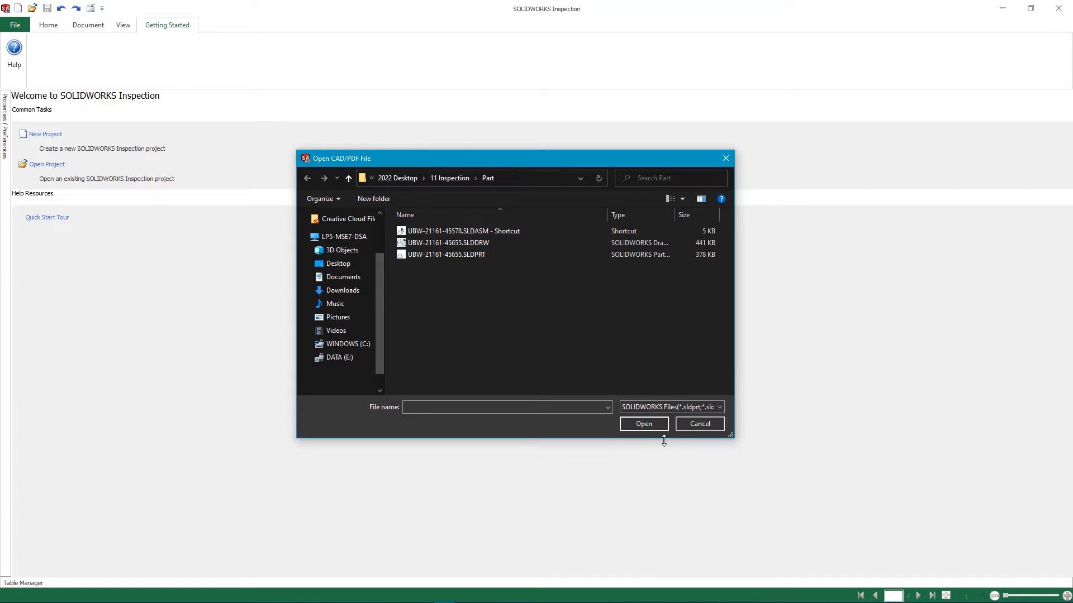
click(448, 245)
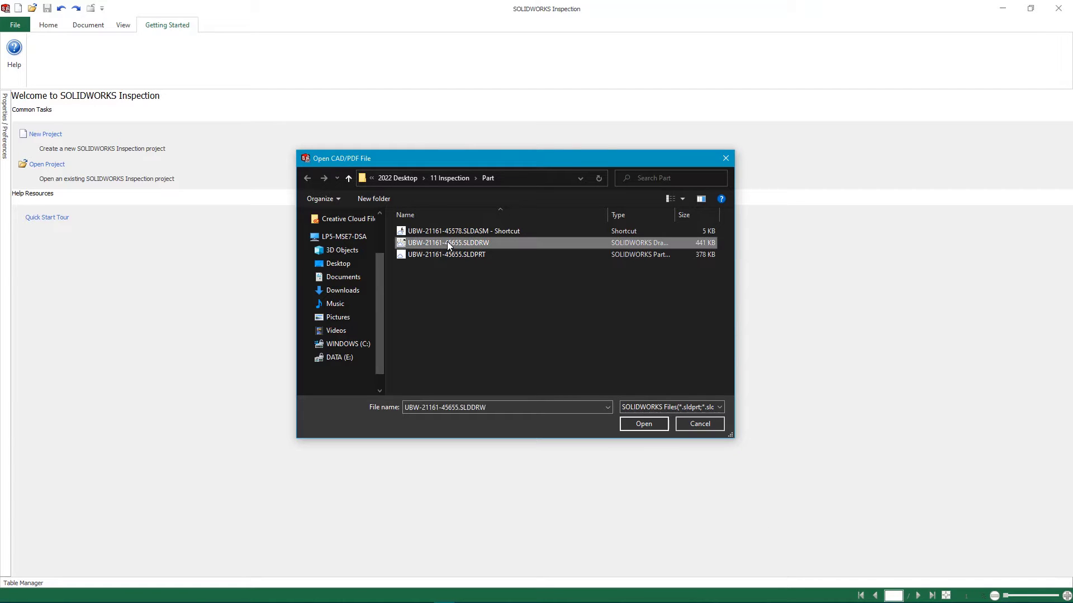
click(646, 429)
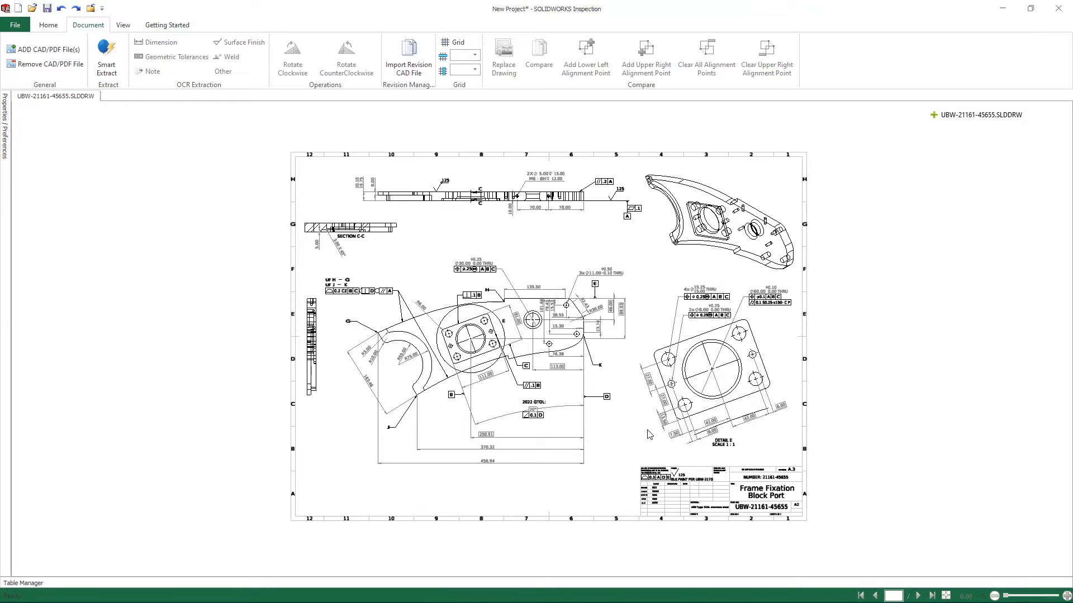
right_click(630, 413)
click(665, 477)
drag(631, 453, 821, 539)
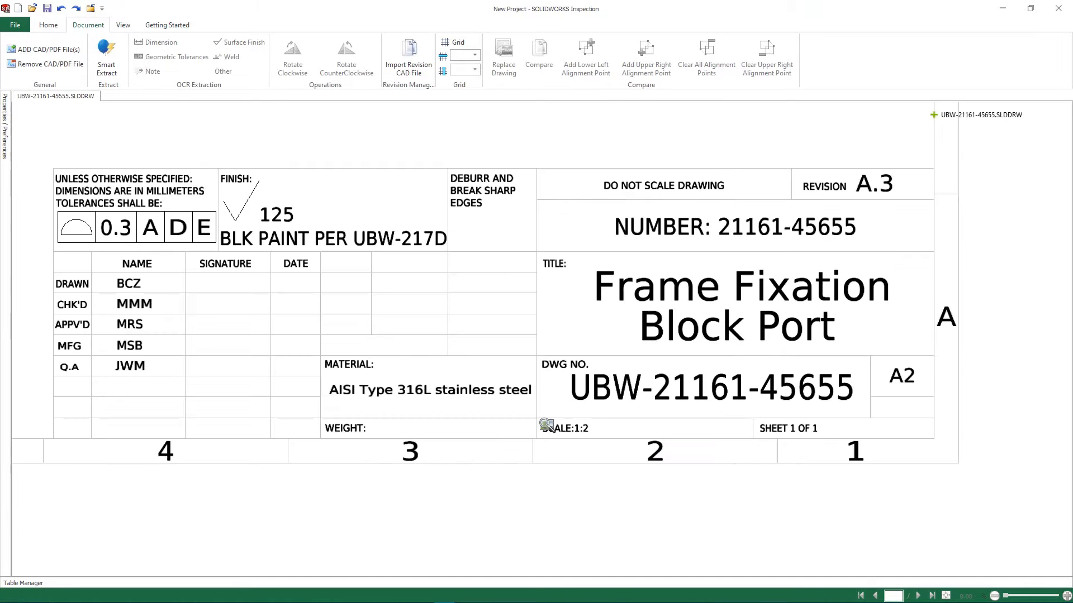
mouse_move(5, 127)
click(190, 97)
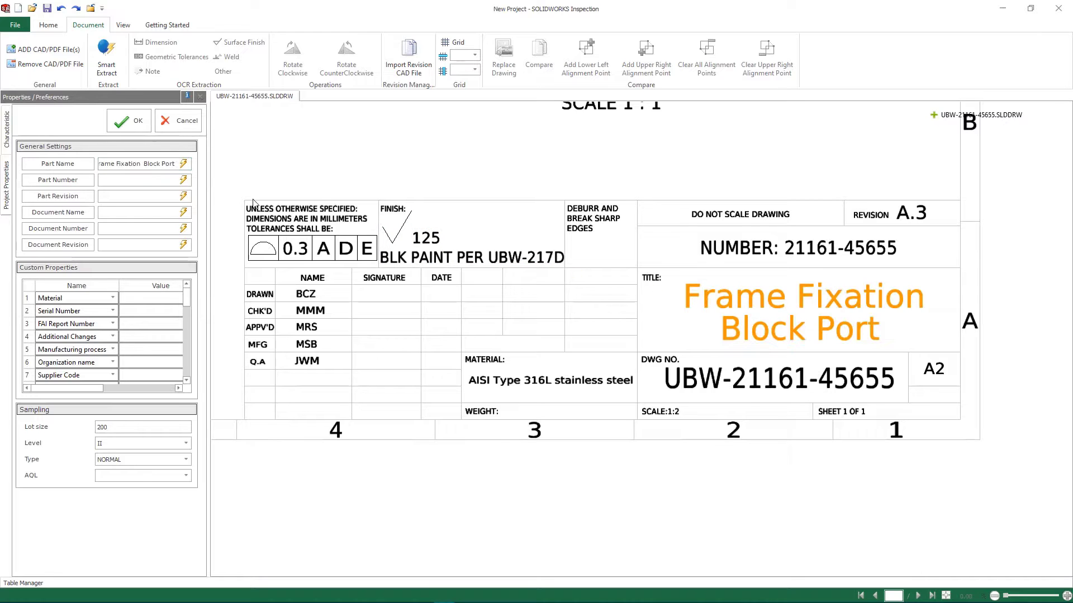
click(741, 384)
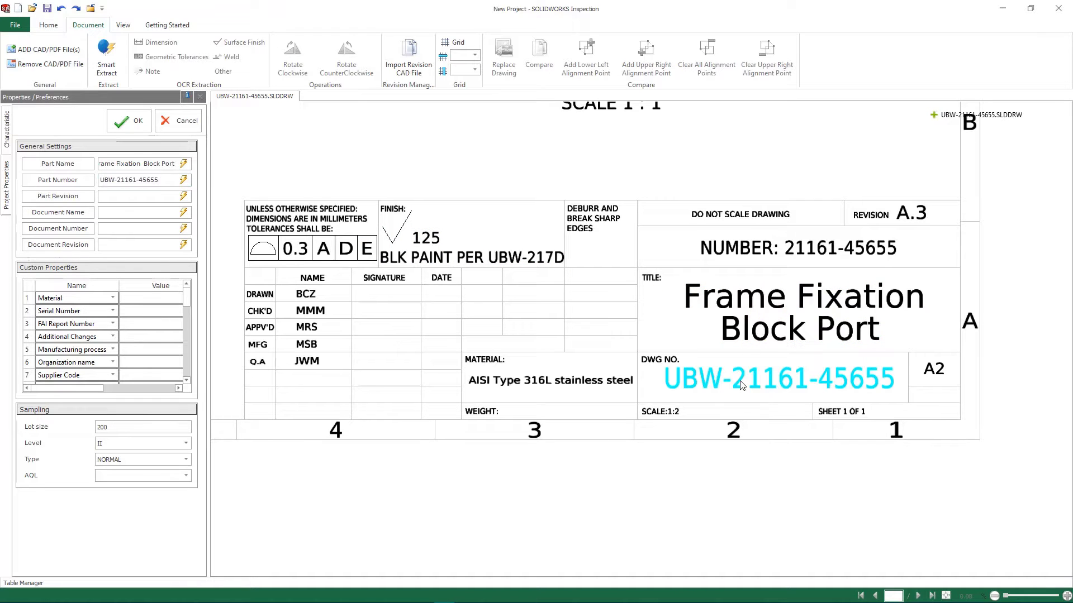
click(902, 213)
click(127, 124)
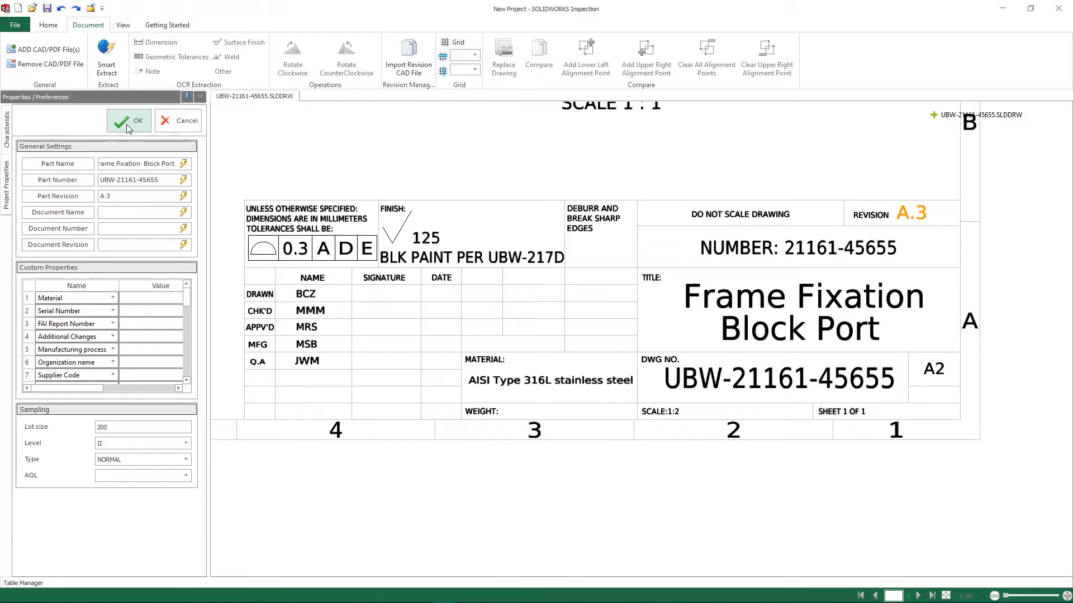
Step: Smart Extract the general 0.3 A D E profile tolerance from the drawing's title block as a characteristic
right_click(271, 165)
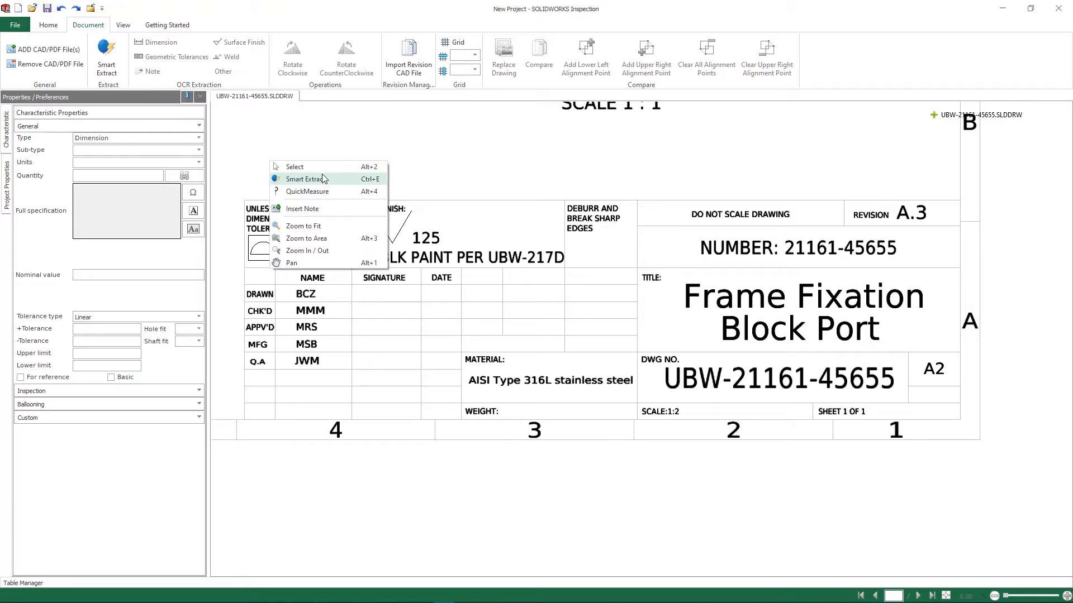
click(304, 178)
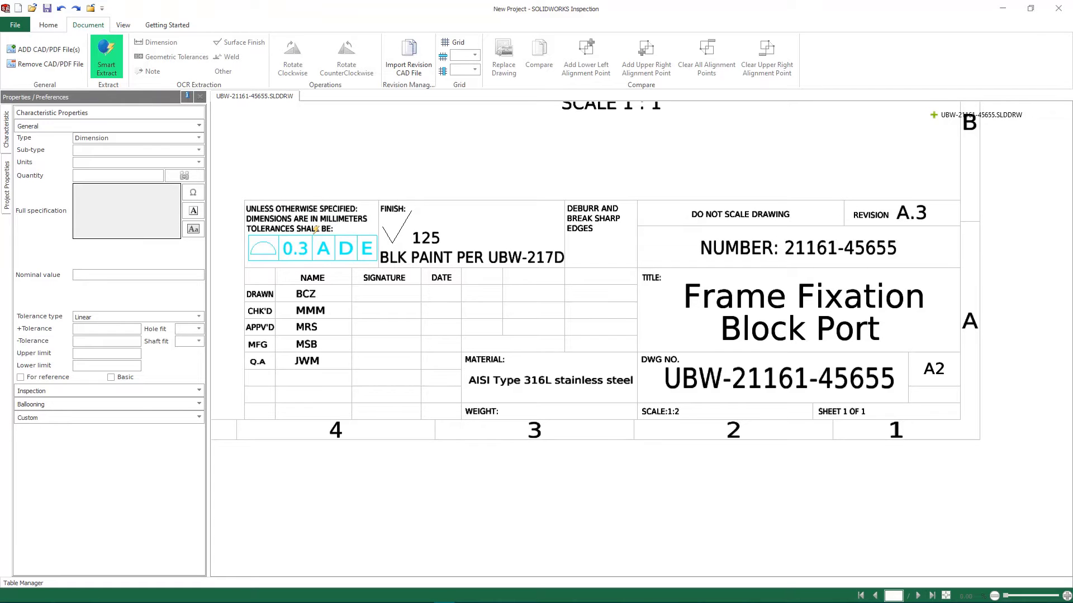
click(315, 229)
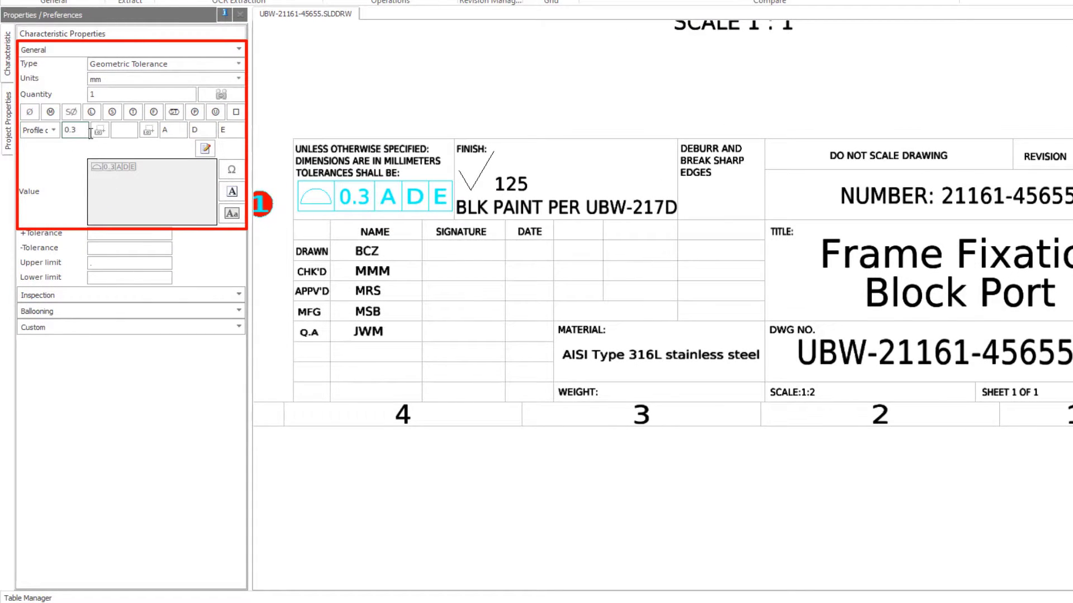
click(241, 132)
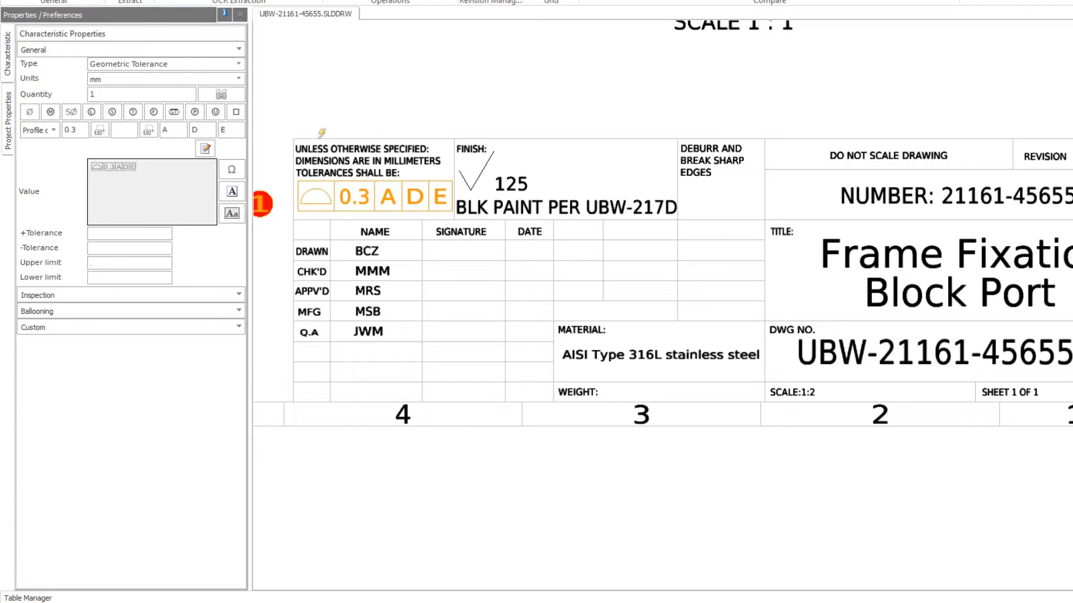
Step: Extract the 4x Ø15.25/15.00 THRU hole dimension and its position tolerance frame above Detail E
middle_drag(890, 86, 757, 499)
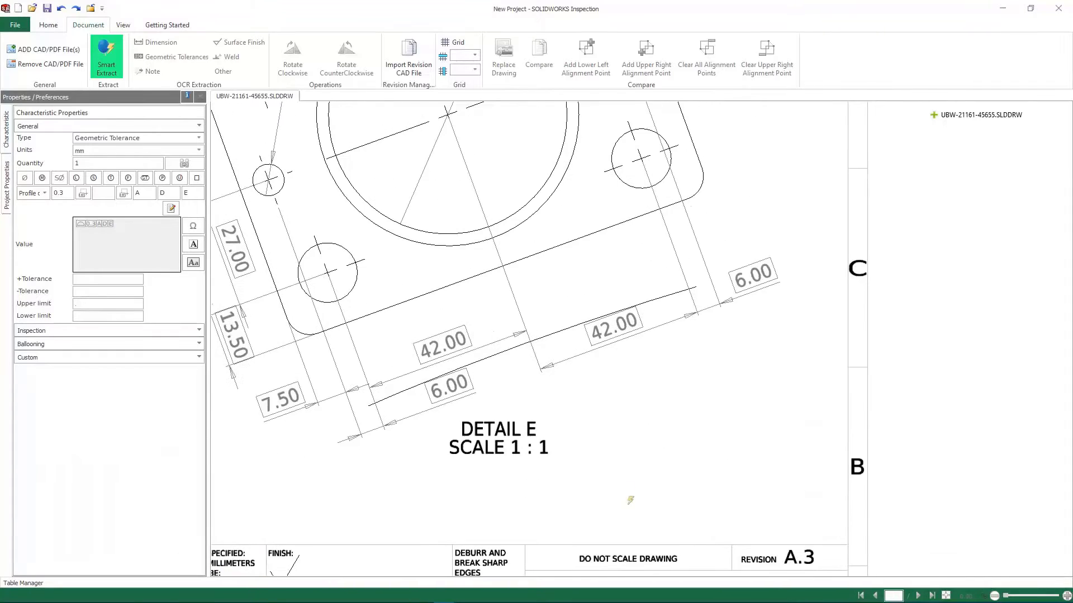
middle_drag(445, 153, 536, 439)
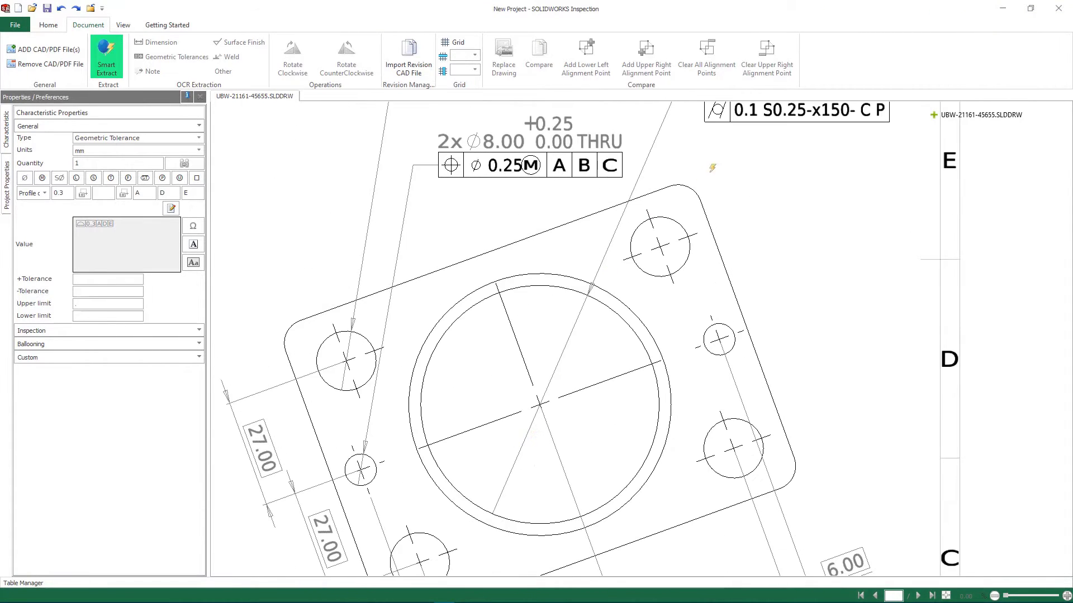
middle_drag(712, 169, 720, 339)
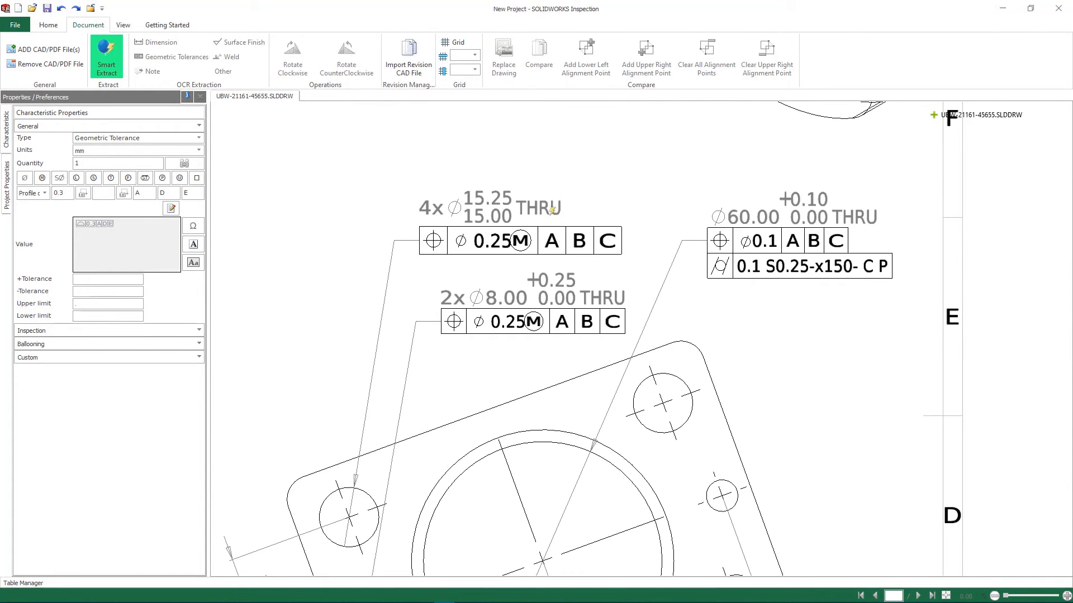
click(550, 208)
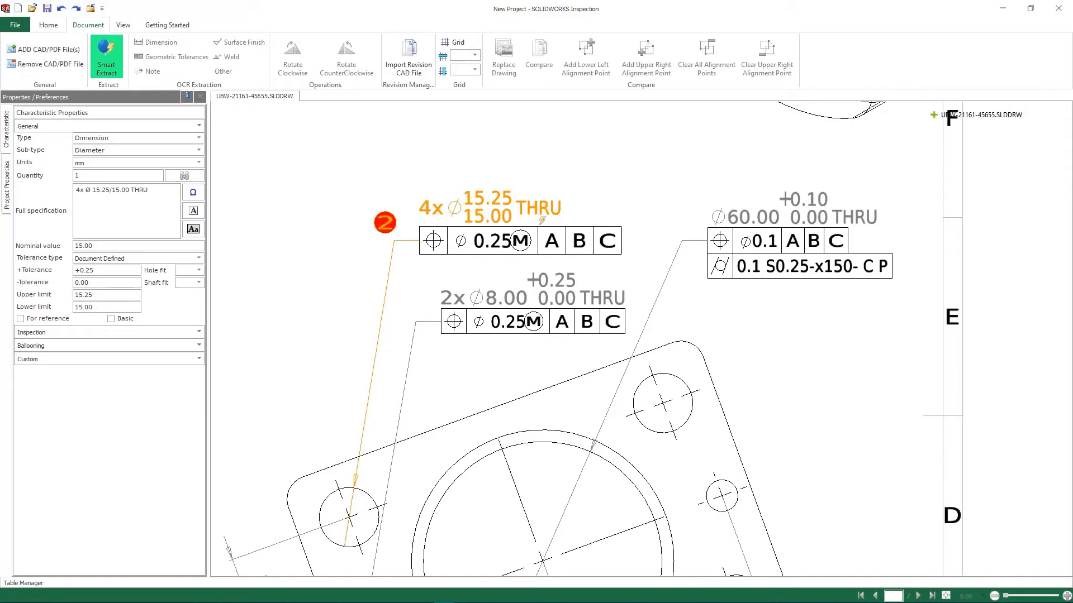
click(541, 222)
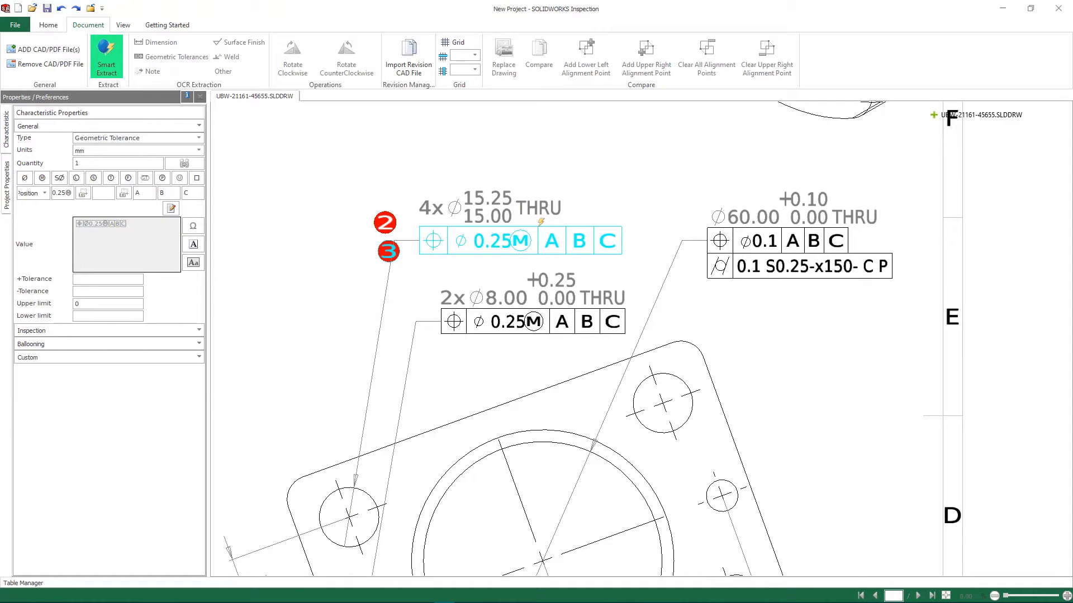
Step: Extract the Ø60.00 THRU and 2x Ø8.00 THRU hole dimensions above Detail E together with their geometric tolerances
click(738, 219)
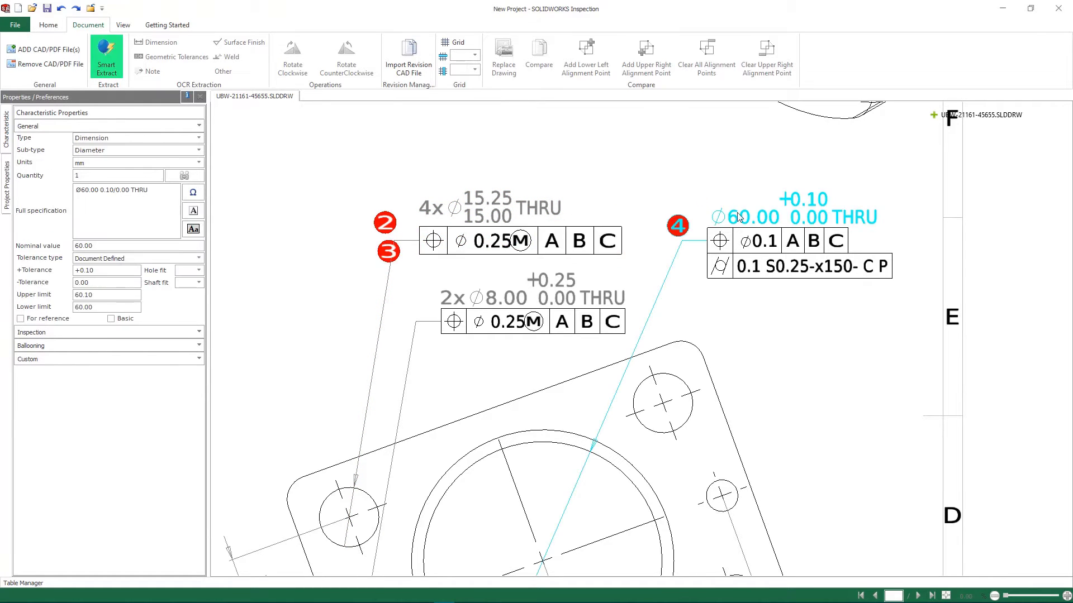
click(734, 228)
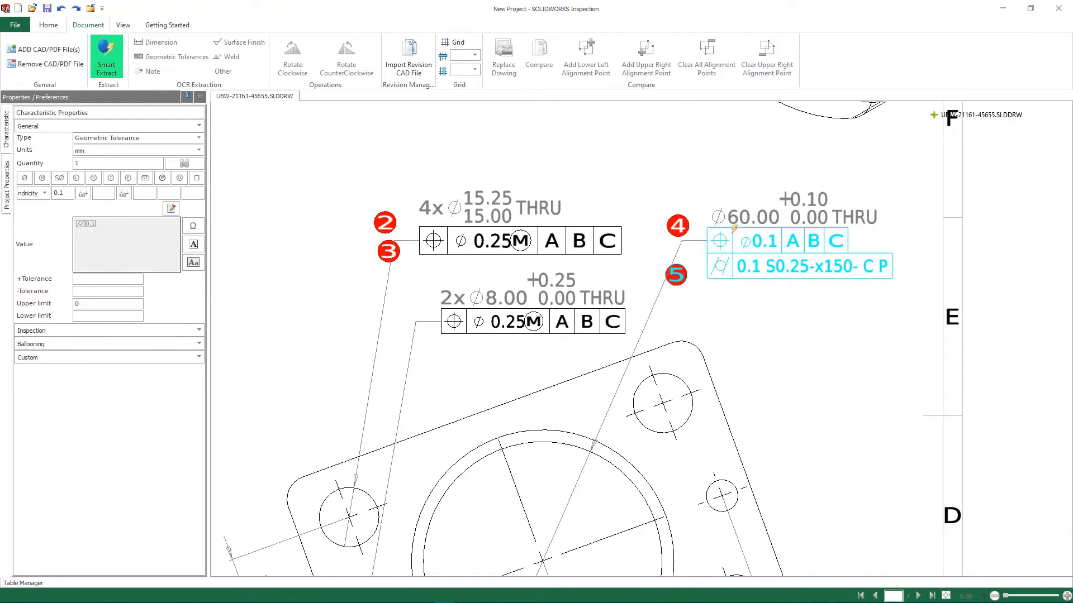
click(37, 581)
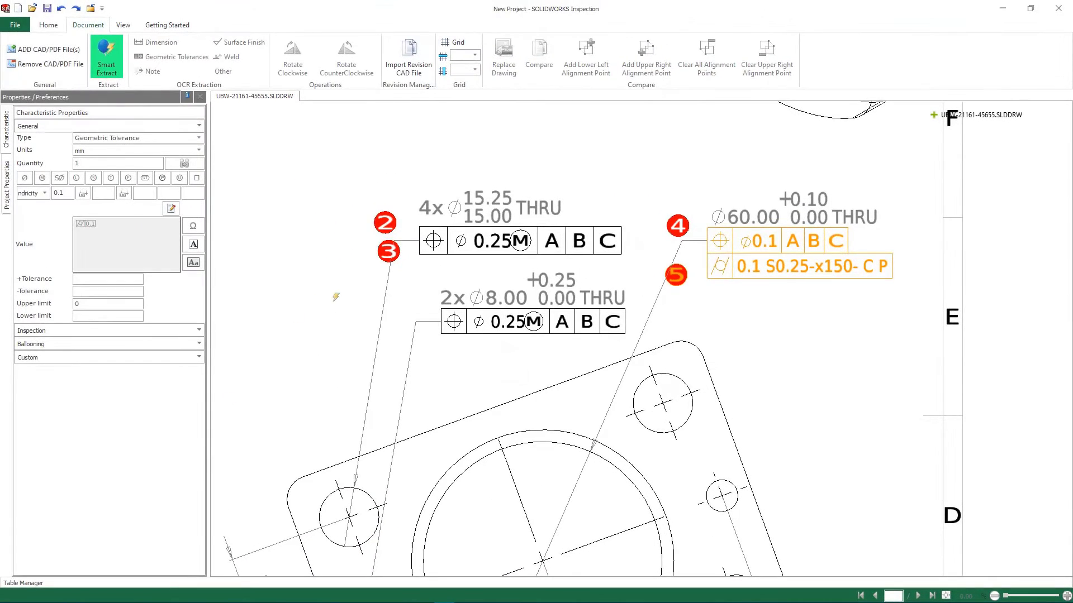
drag(412, 270, 616, 338)
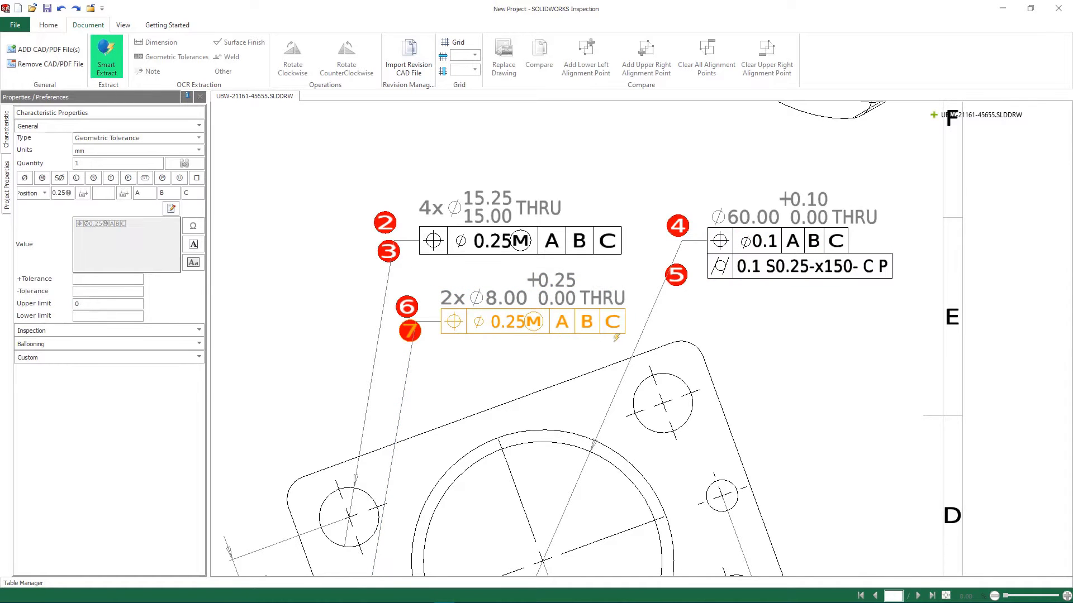
Step: Extract the main view's Ø30.00 THRU callout with its position tolerance, the 3x Ø11.00 THRU dimension and the .1 B perpendicularity tolerance
scroll(529, 362, down, 3)
mouse_move(406, 288)
middle_down()
mouse_move(432, 307)
mouse_move(618, 368)
mouse_move(752, 370)
mouse_move(785, 352)
middle_up()
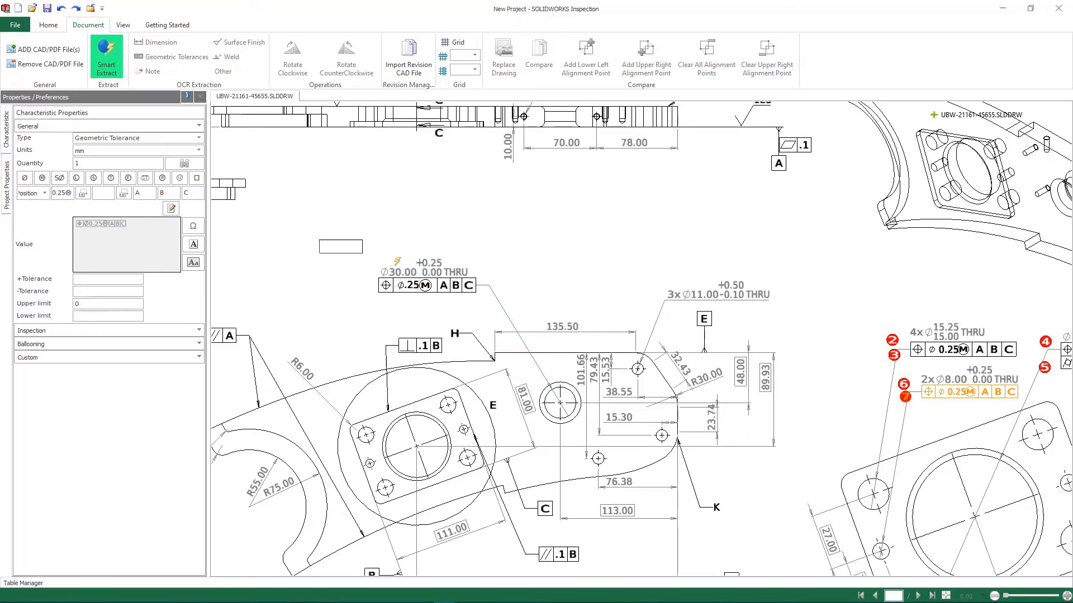
drag(396, 261, 464, 298)
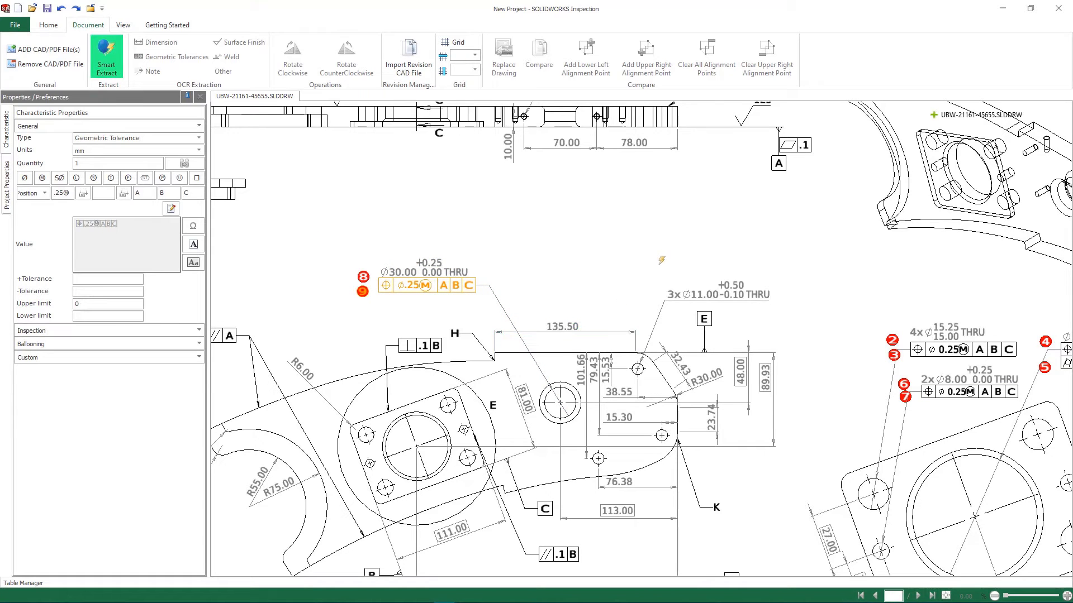
drag(659, 261, 794, 301)
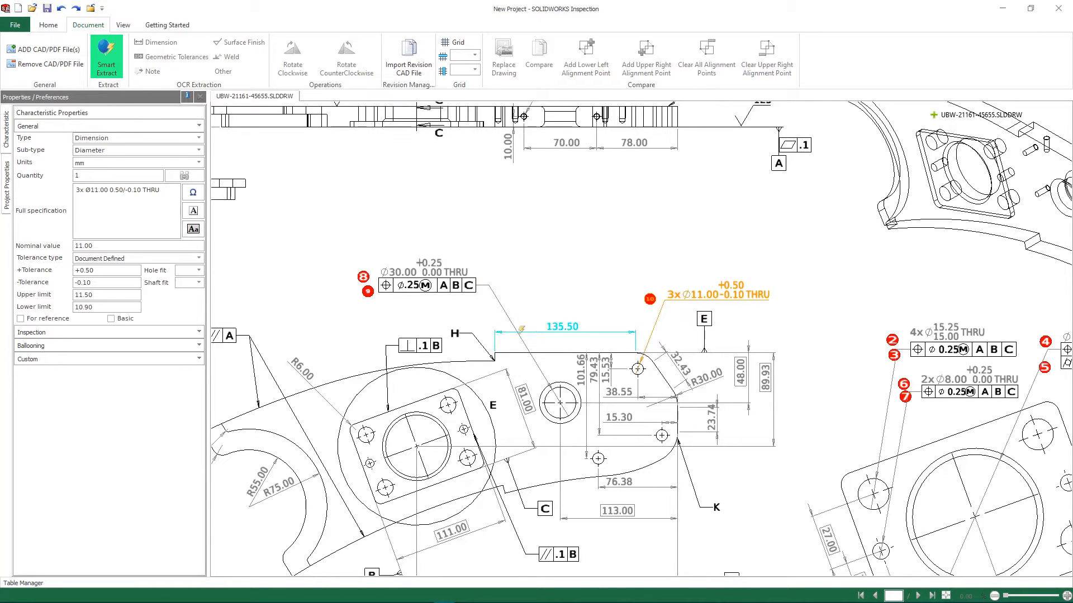
click(434, 333)
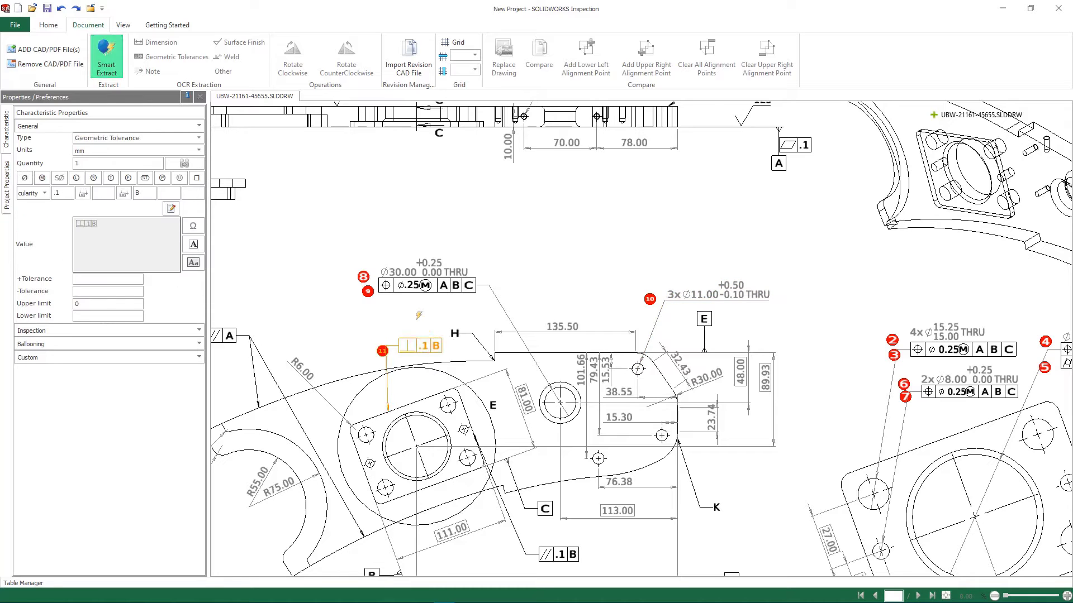
Step: Add the 3D part file UBW-21161-45655.SLDPRT to the inspection project
click(35, 53)
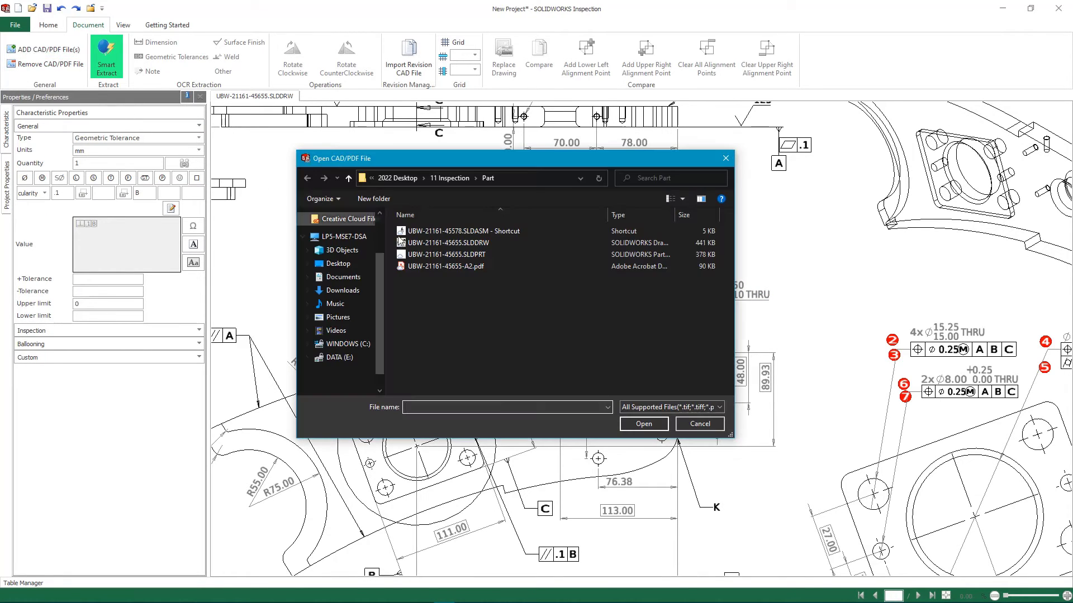
click(454, 254)
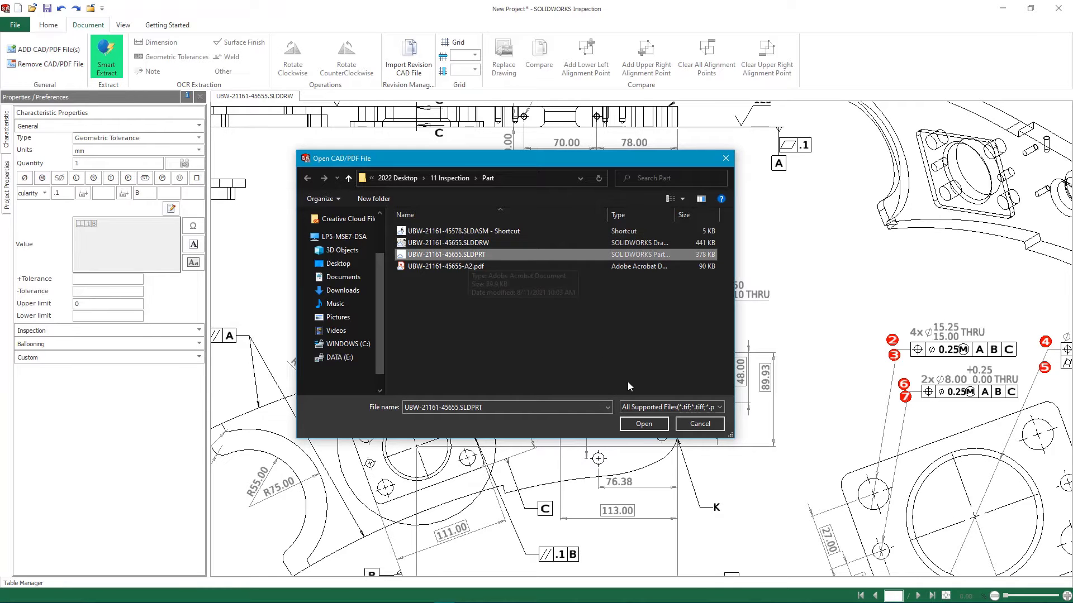
click(657, 424)
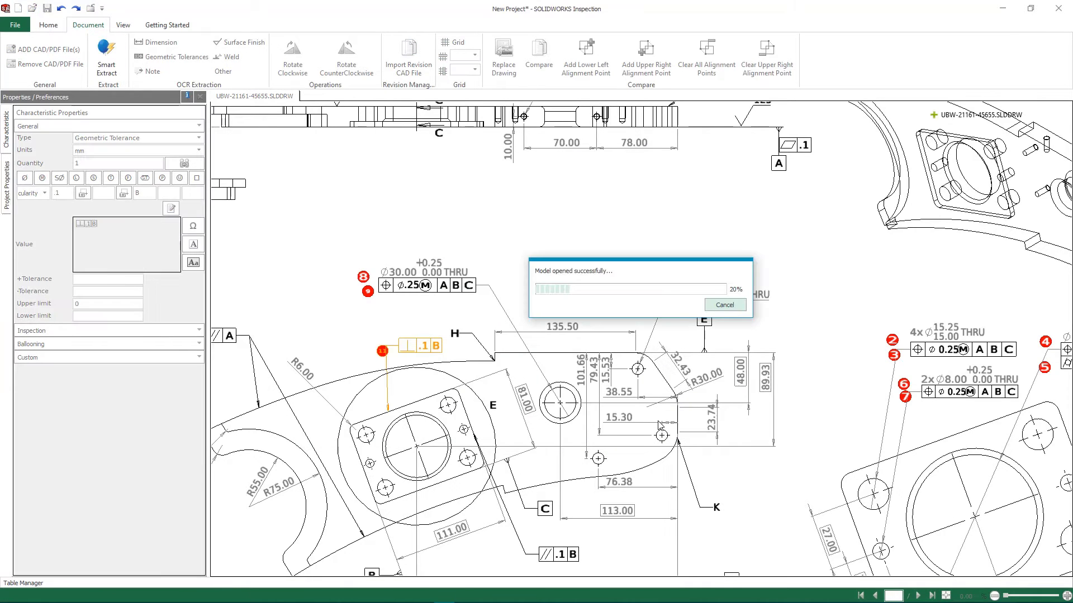
Step: Display the part model's *Left annotation view from its list of views
drag(646, 416, 439, 408)
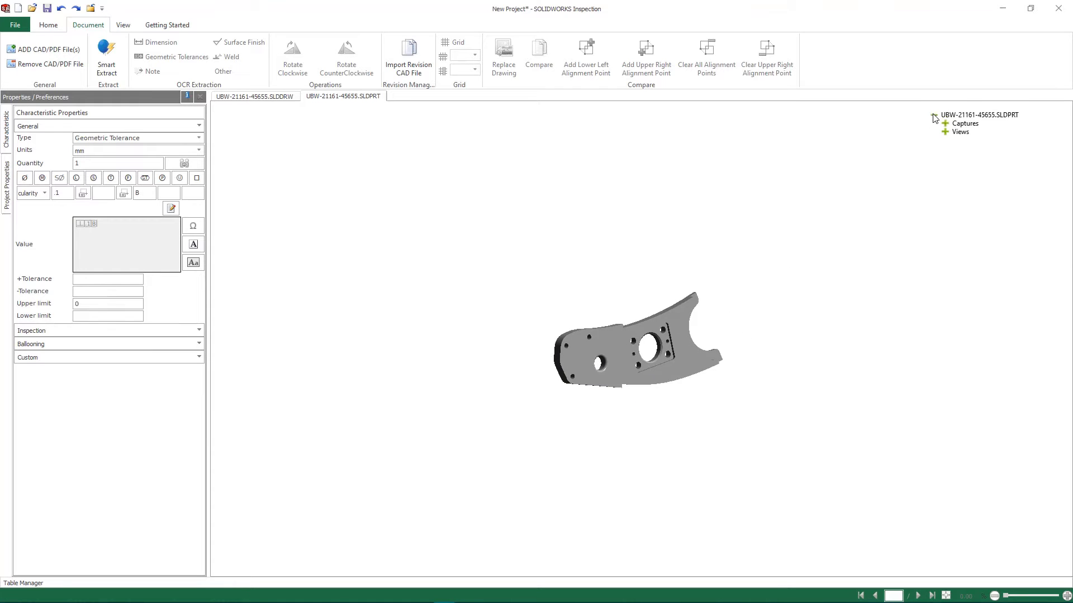
click(945, 132)
click(971, 182)
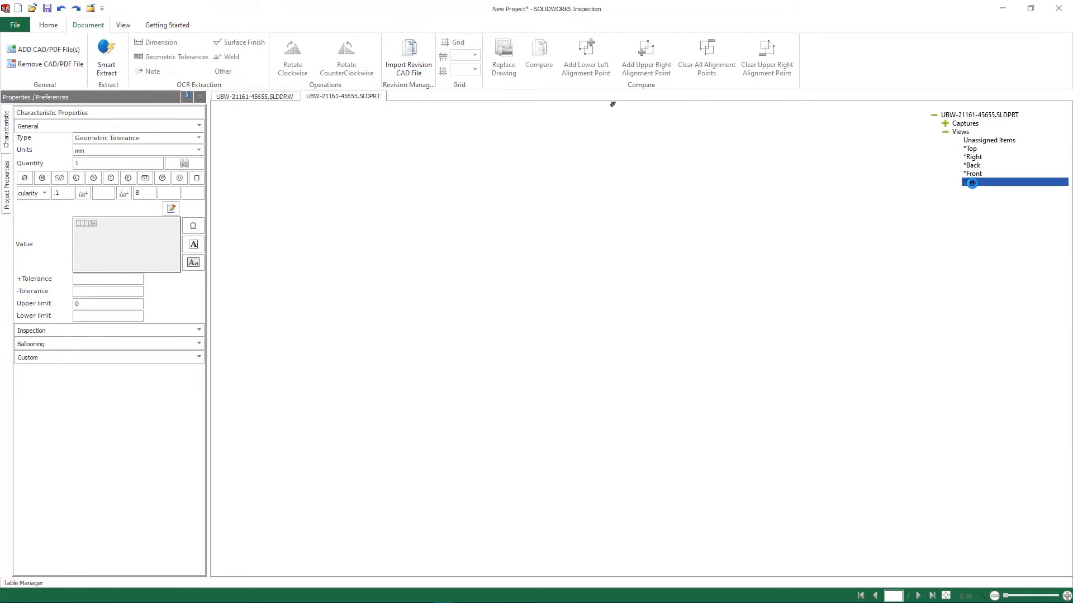
scroll(777, 314, up, 4)
middle_drag(849, 268, 799, 283)
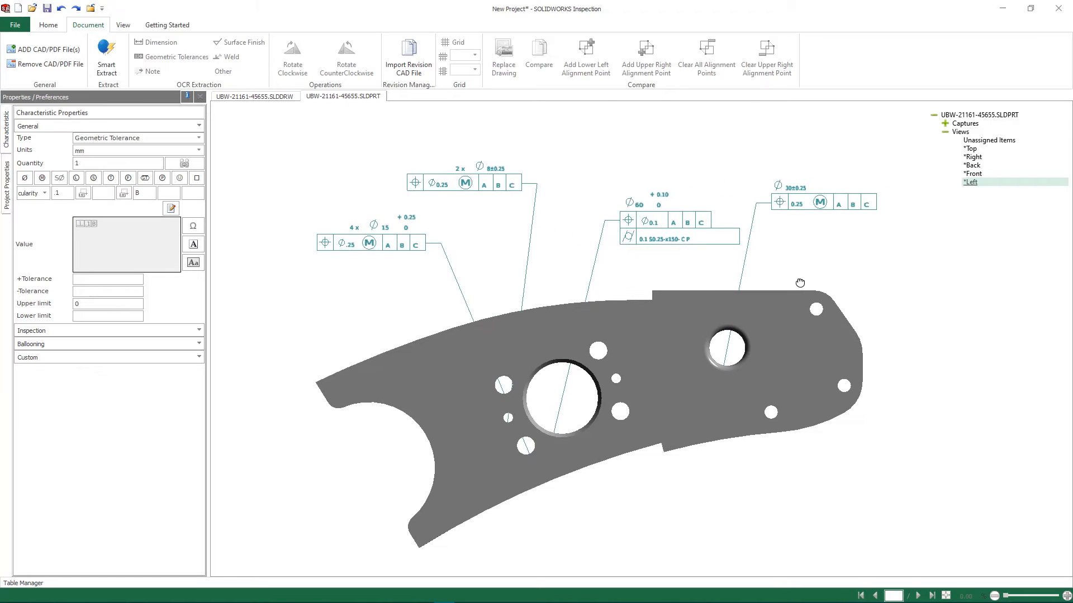
Step: Smart Extract the 4x Ø15 hole dimension and its position tolerance from the 3D model's annotations
right_click(382, 143)
click(434, 160)
click(405, 219)
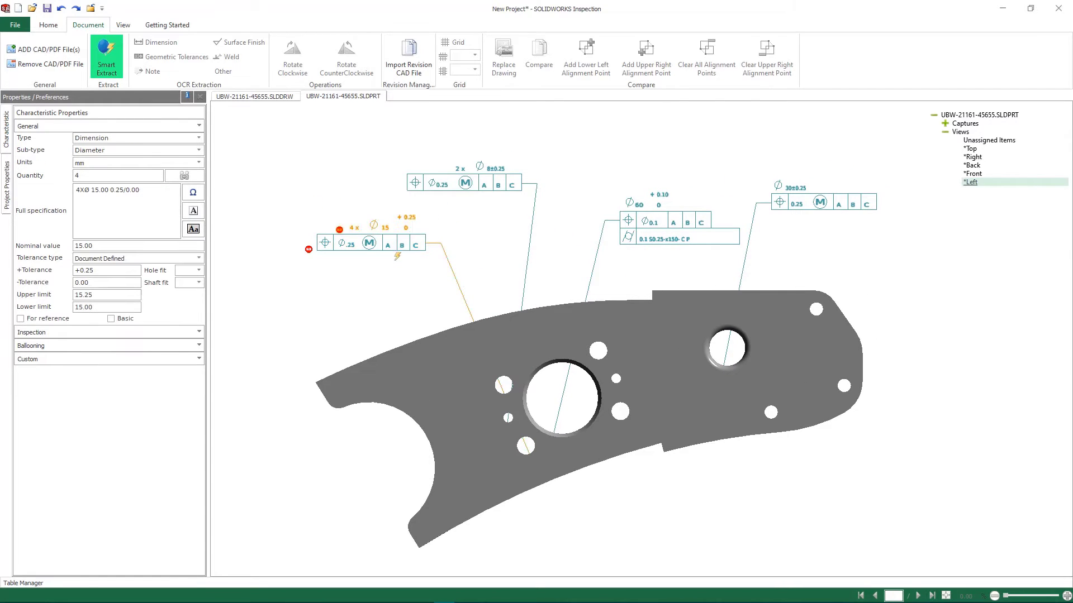
Step: Smart Extract the 2x Ø8±0.25, Ø60 and Ø30±0.25 annotations with their geometric tolerances from the part model's *Left view
click(463, 183)
click(648, 220)
click(820, 203)
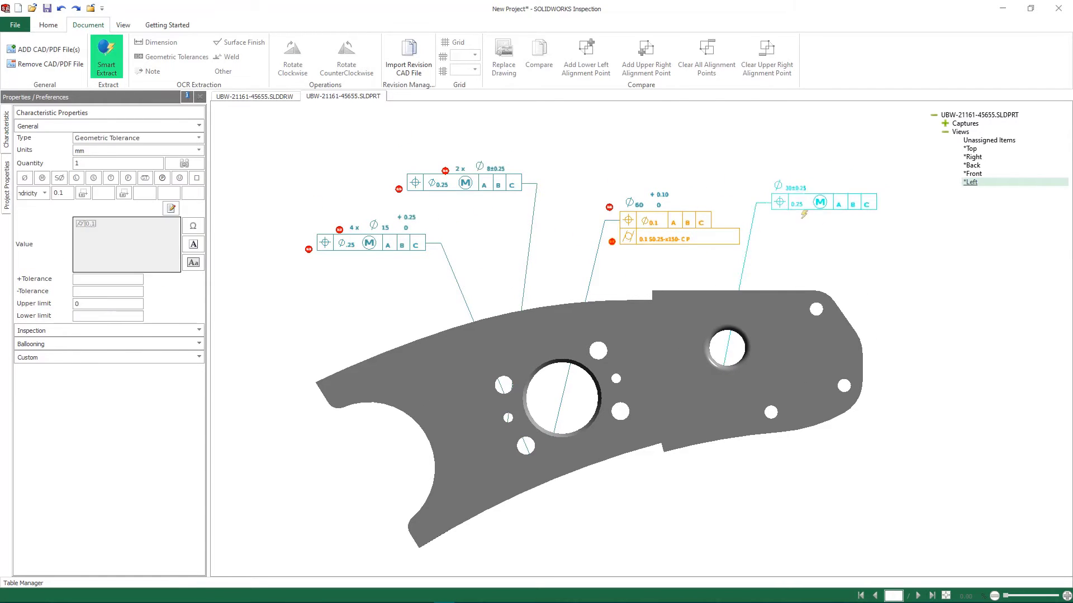
middle_drag(506, 261, 532, 262)
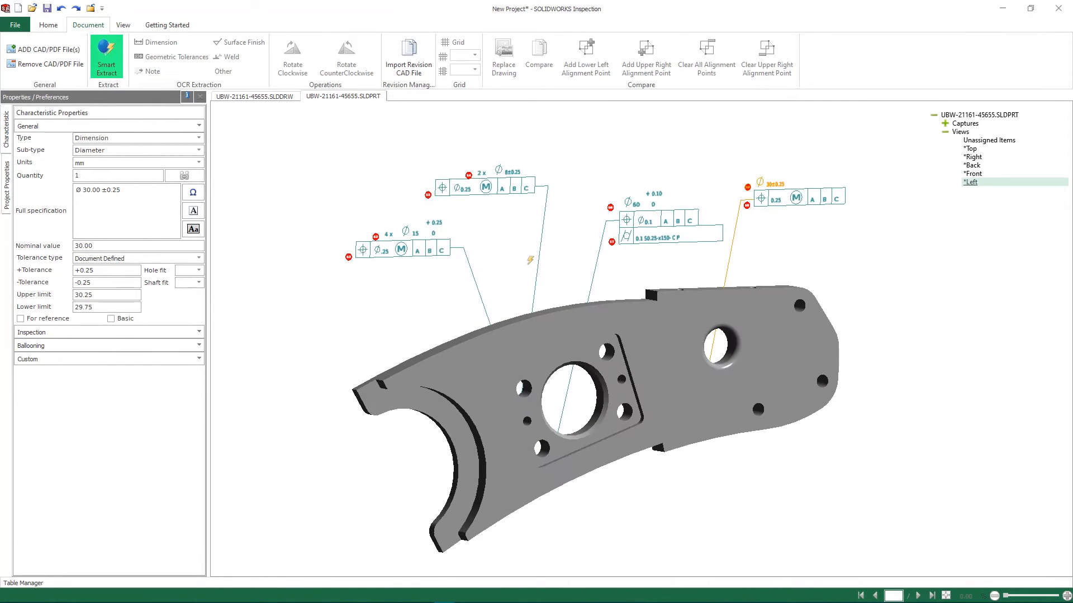
Step: Add the 3D assembly file UBW-21161-45578.SLDASM to the inspection project
click(45, 49)
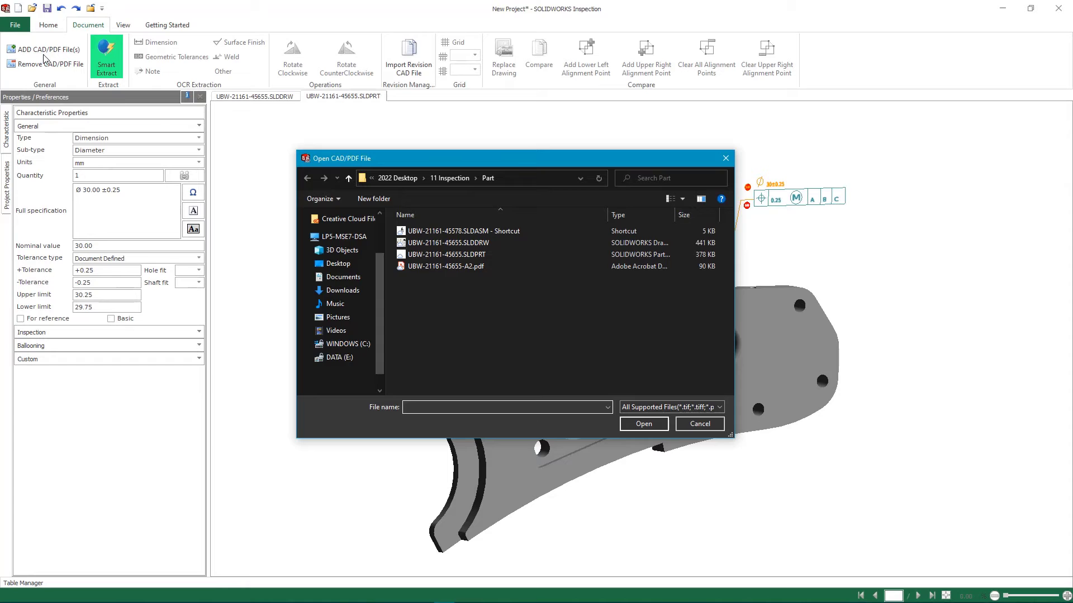
click(443, 231)
click(644, 423)
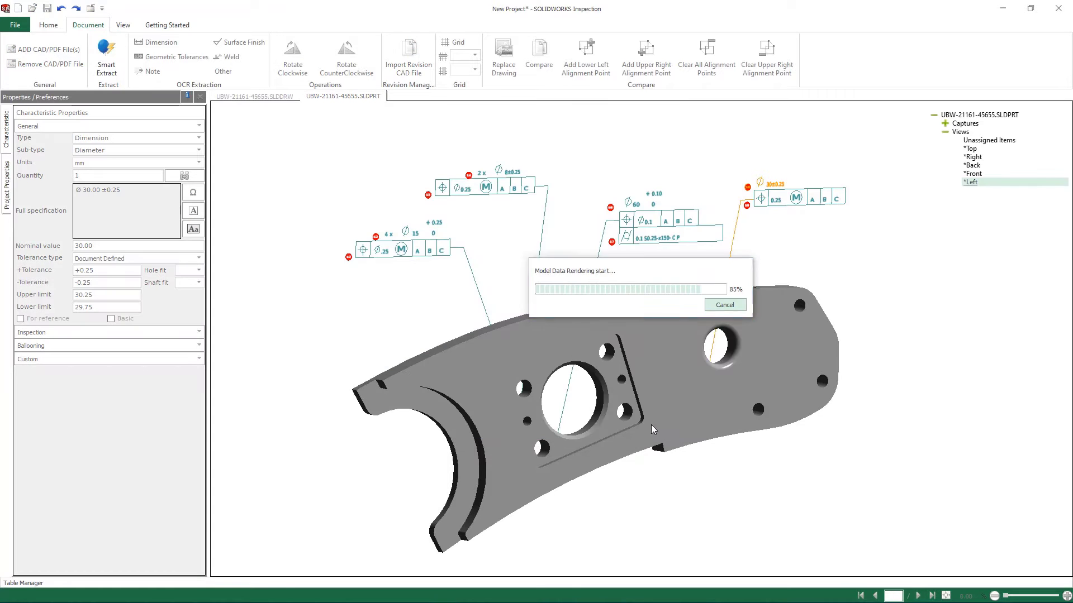
middle_drag(622, 329, 912, 309)
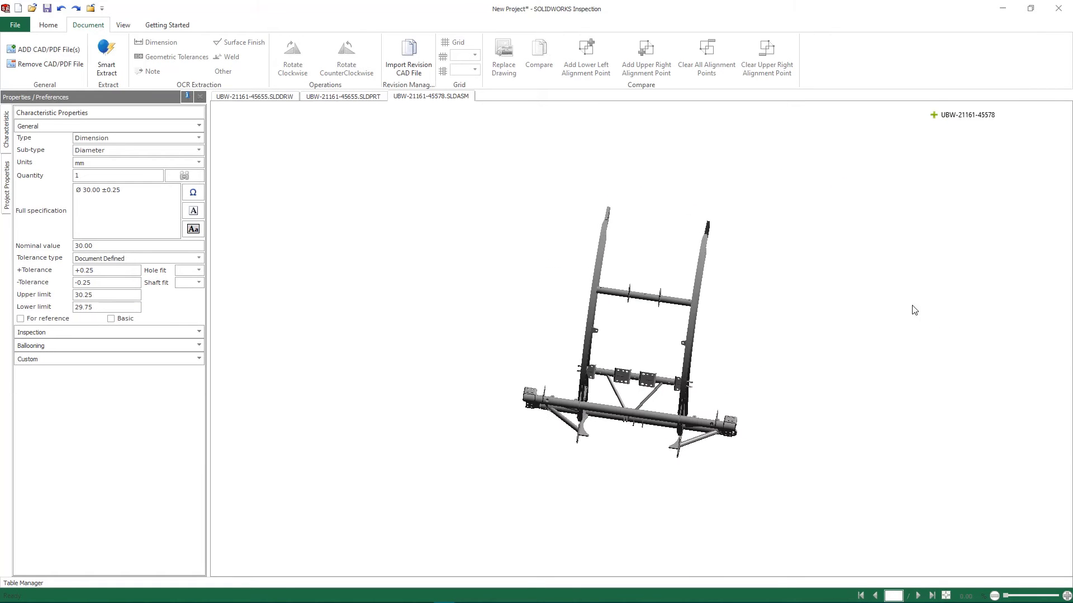
Step: Display the assembly's *Right annotation view from its list of views, with the annotated upper end of the arm enlarged
click(933, 115)
click(945, 124)
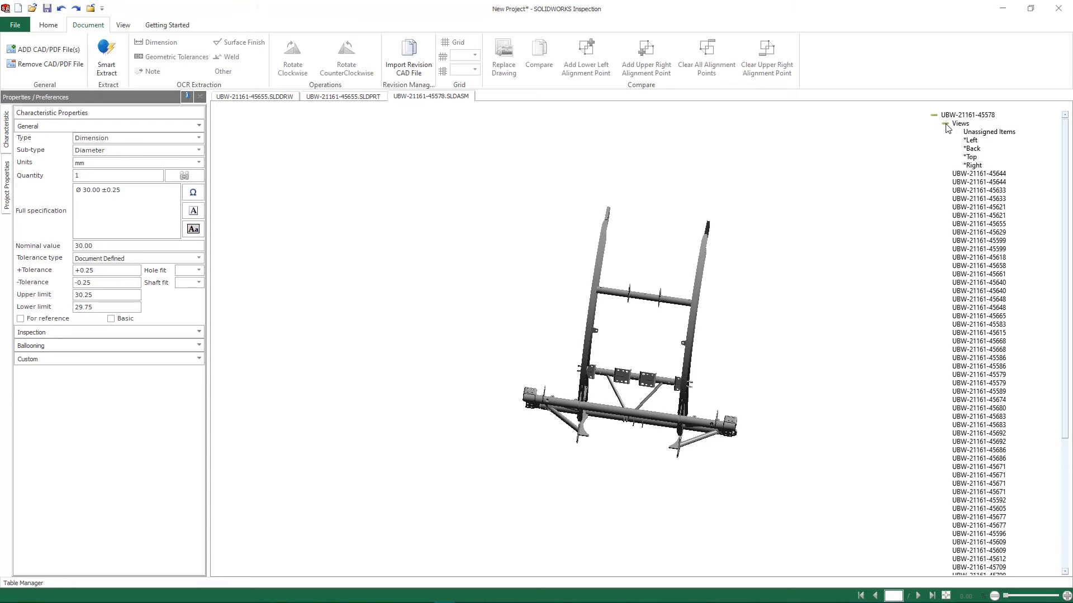
double_click(975, 166)
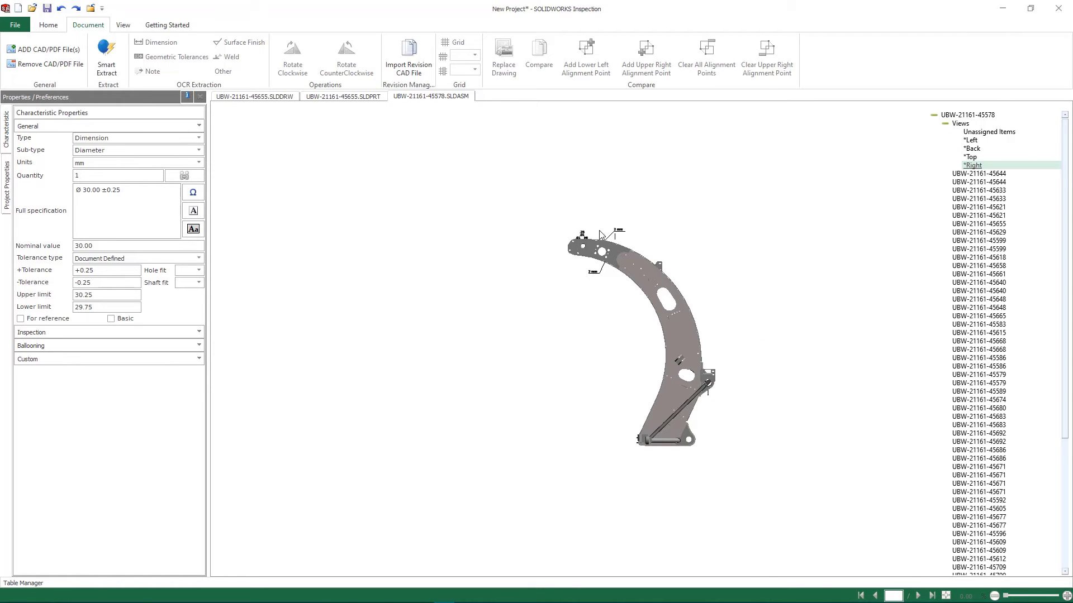
scroll(600, 235, up, 5)
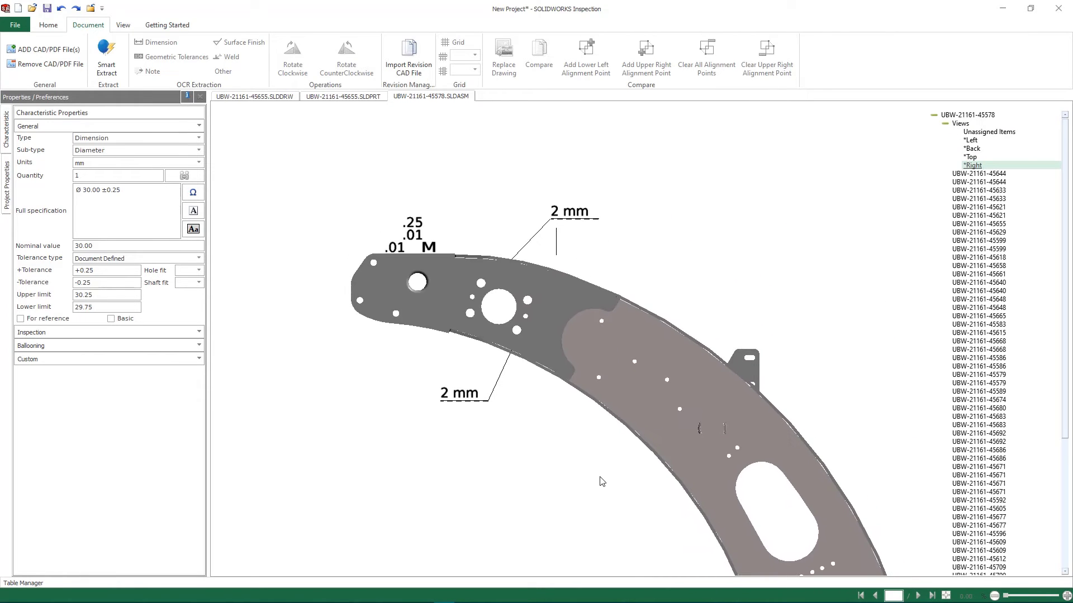
Step: Smart Extract both 2 mm weld symbols and the .25/.01 surface finish symbol from the assembly's *Right view
right_click(411, 370)
click(438, 386)
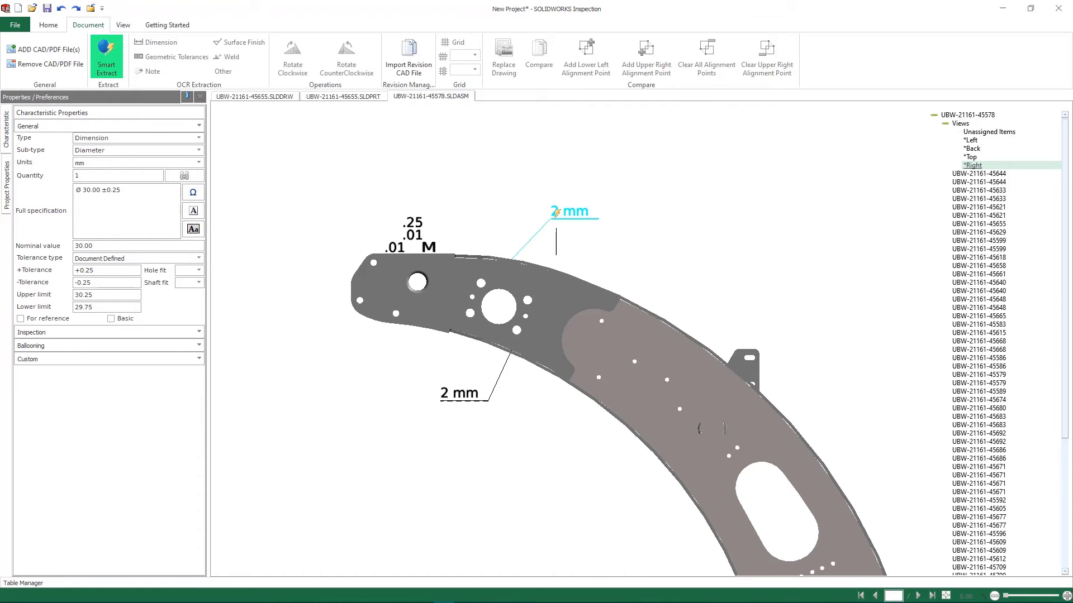
click(556, 212)
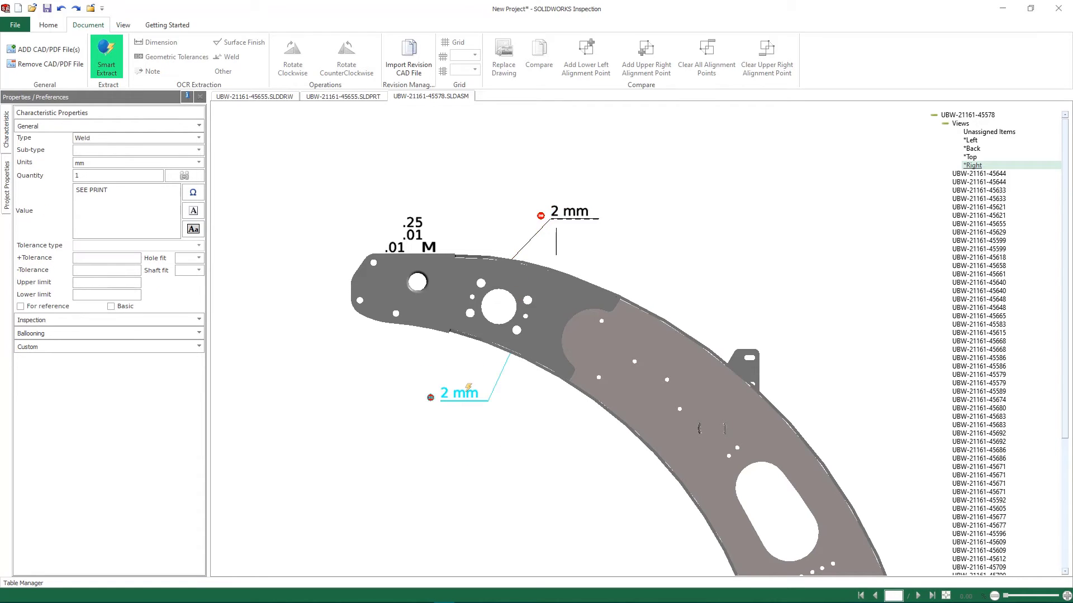
click(468, 387)
click(420, 232)
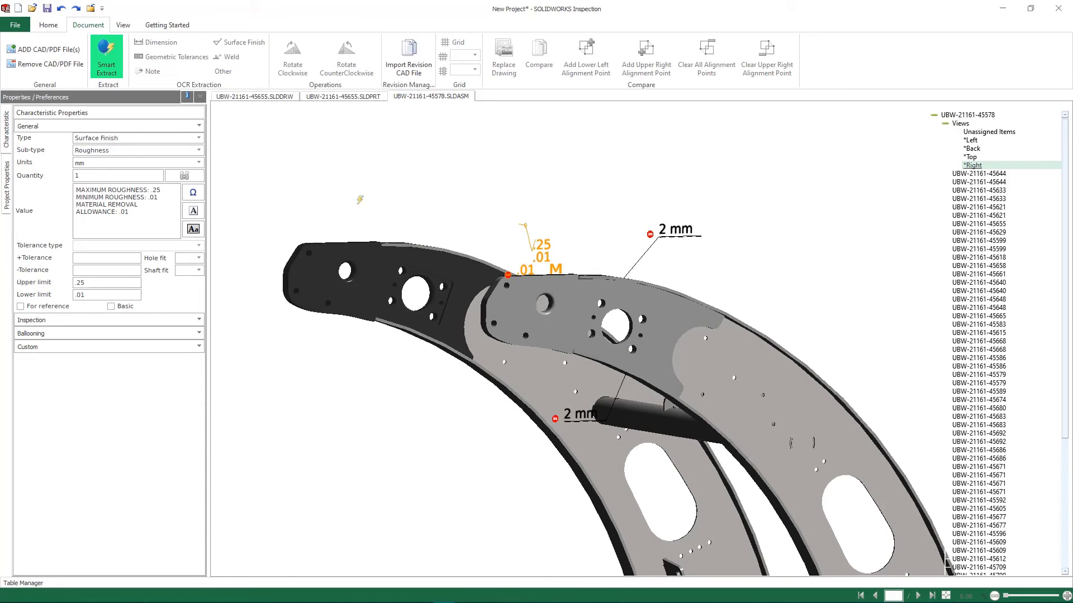
Step: Collapse the characteristic properties area and publish the ballooned assembly data as an Adobe 3DPDF
click(188, 96)
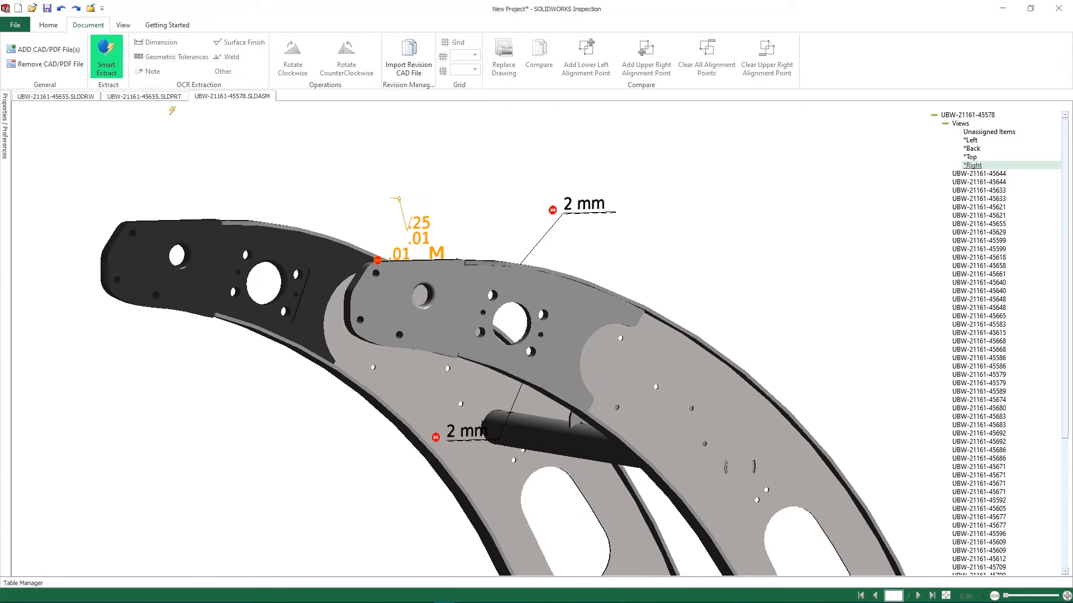
click(17, 25)
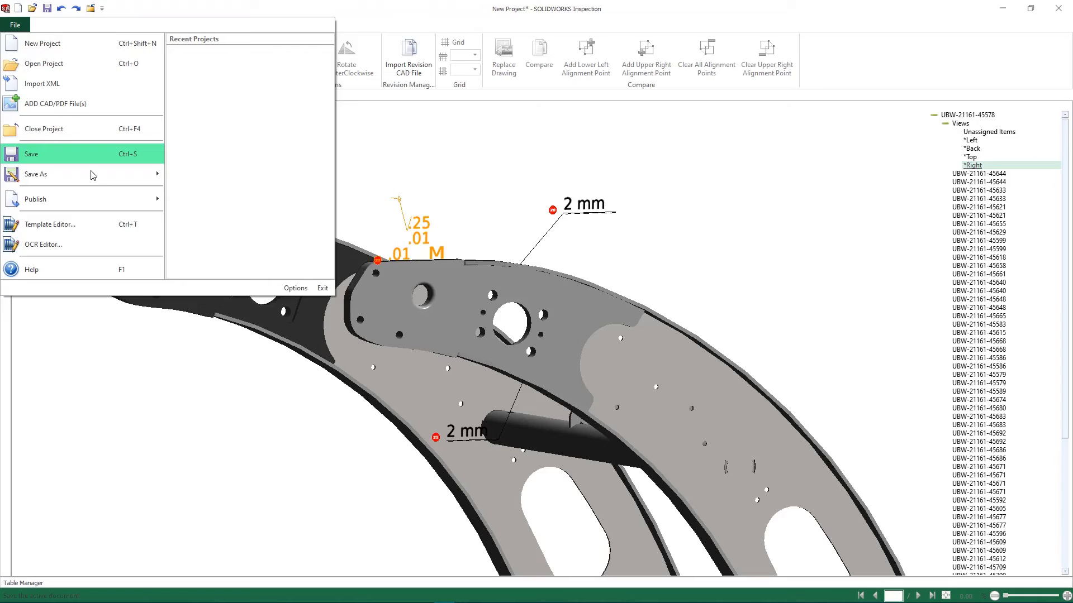
mouse_move(108, 199)
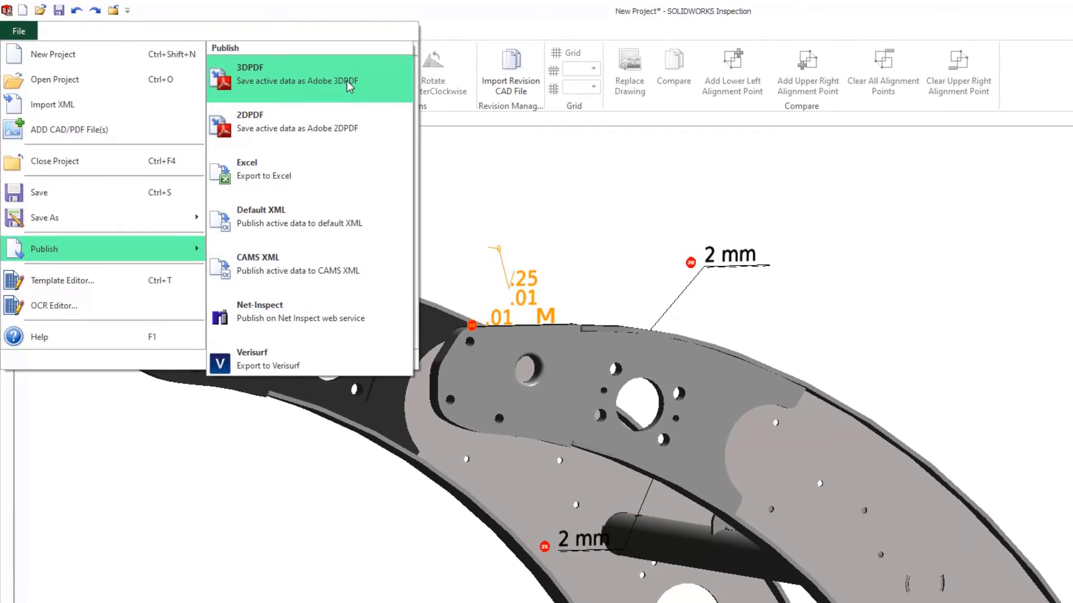
click(349, 84)
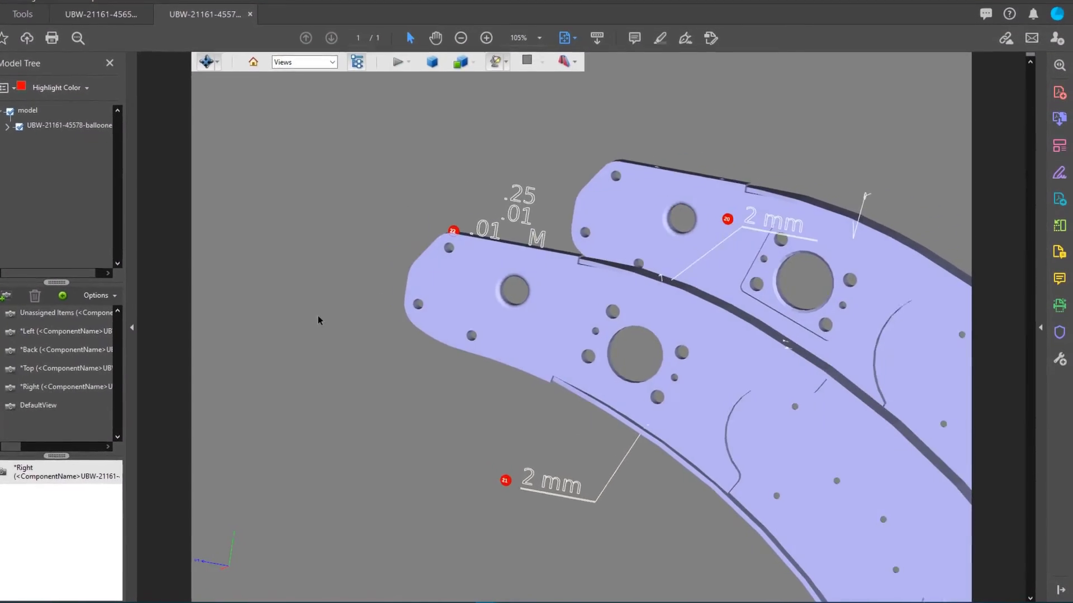
drag(318, 320, 368, 333)
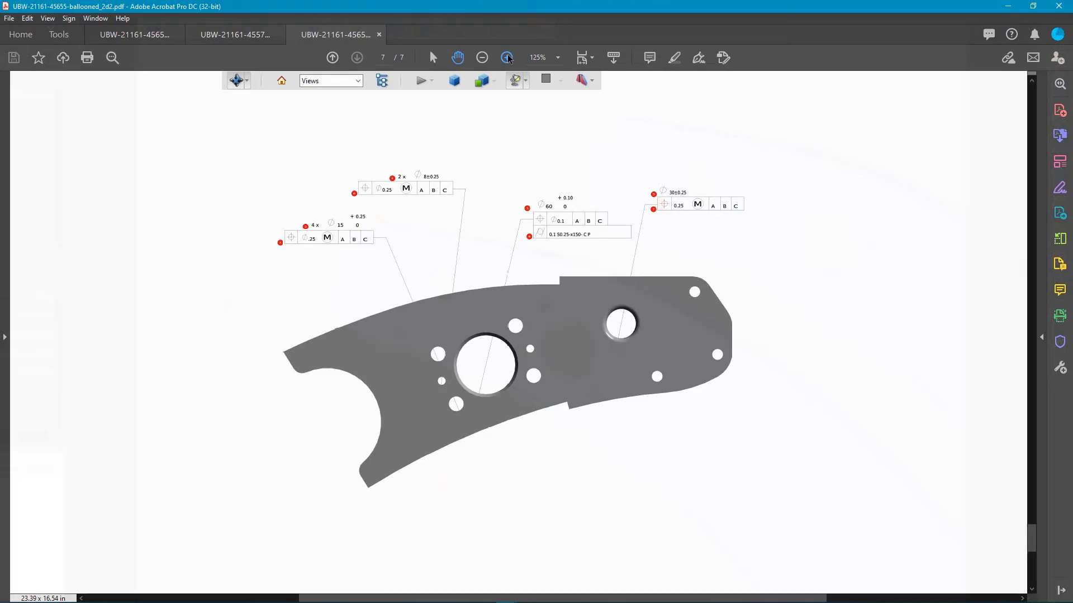
click(507, 57)
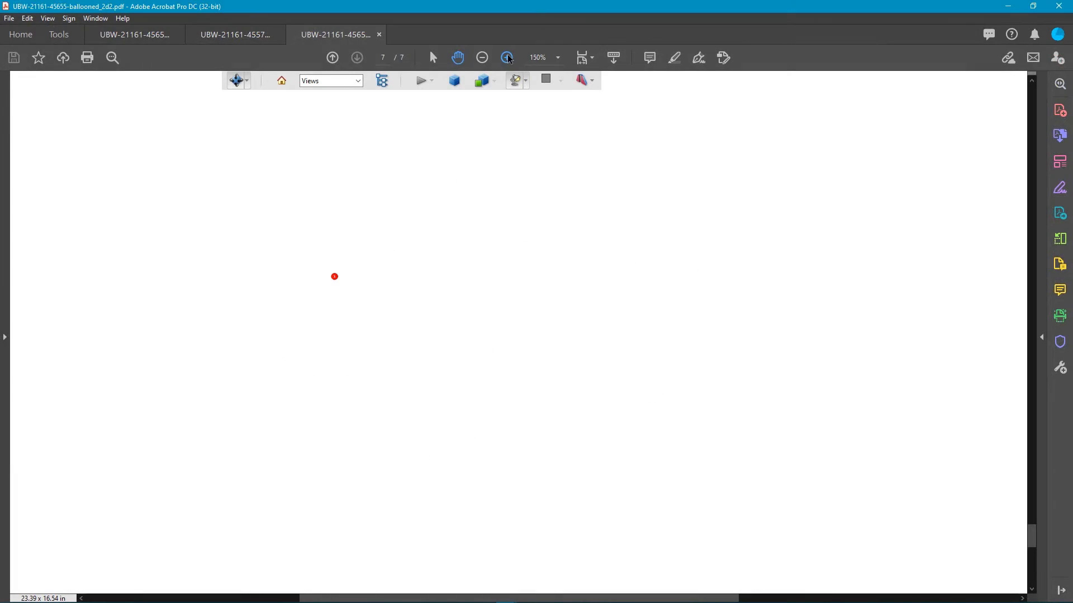
drag(311, 234, 292, 219)
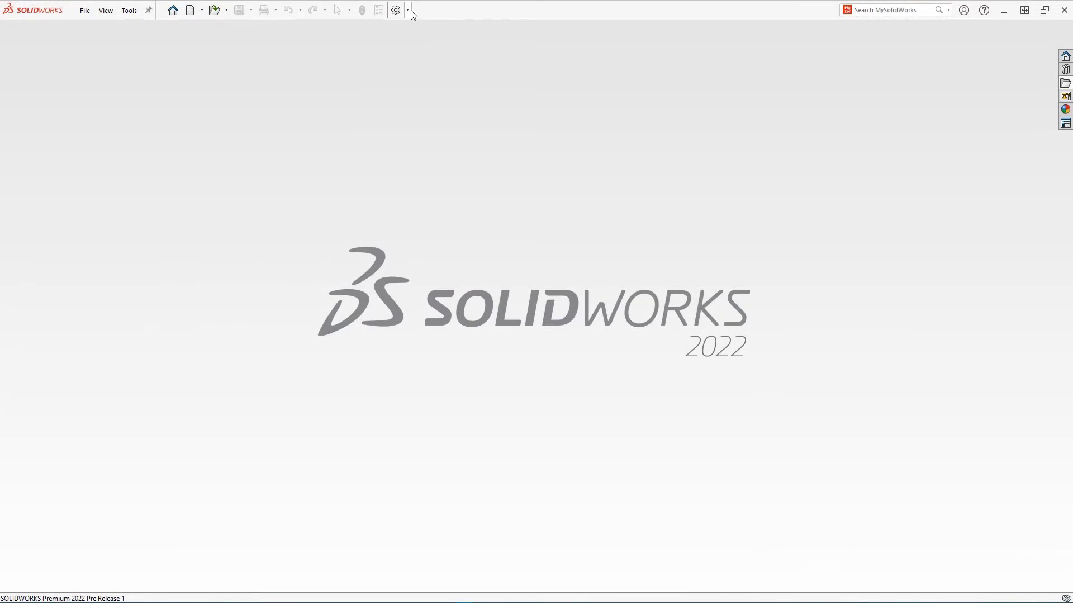
Step: Switch to SOLIDWORKS and look through the list of available add-ins for the Inspection add-in
click(409, 10)
click(422, 38)
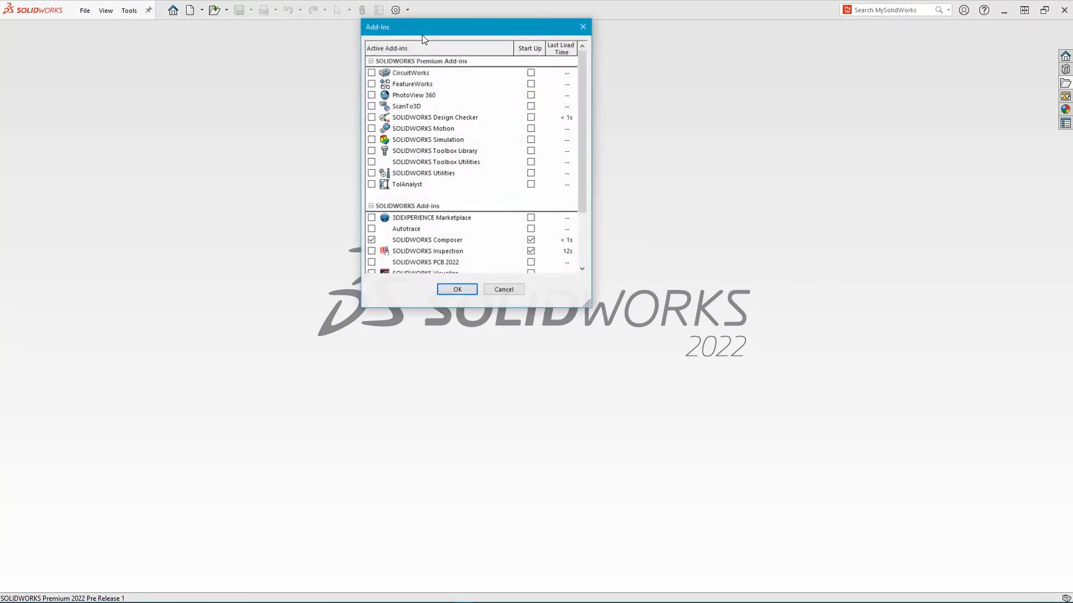
drag(581, 83, 580, 125)
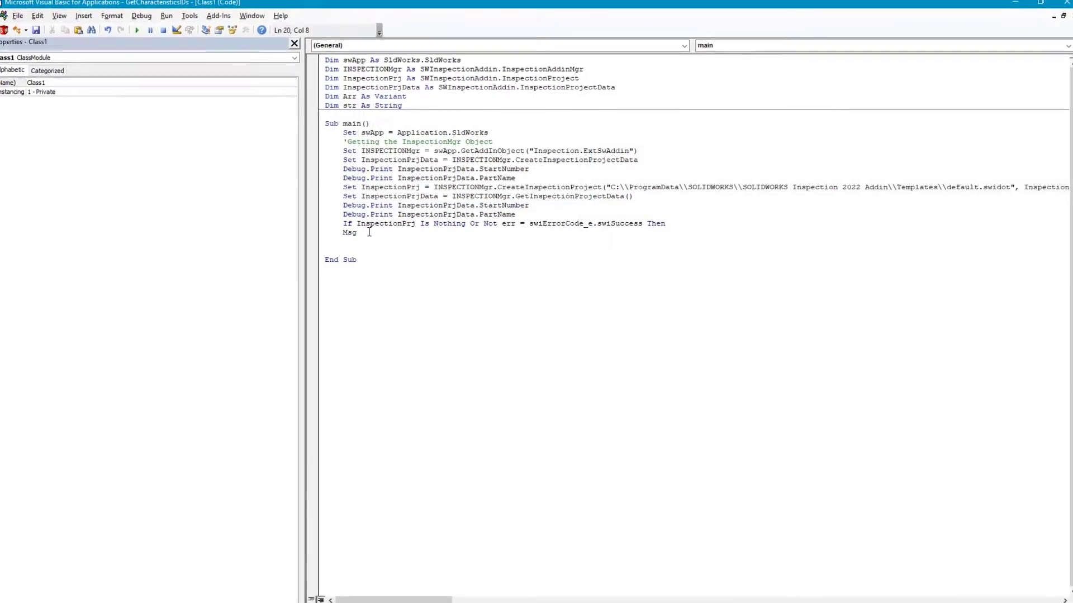
Step: In the Visual Basic macro editor, complete the MsgBox statement after the If condition with the message "project not Created"
text(ox ("project)
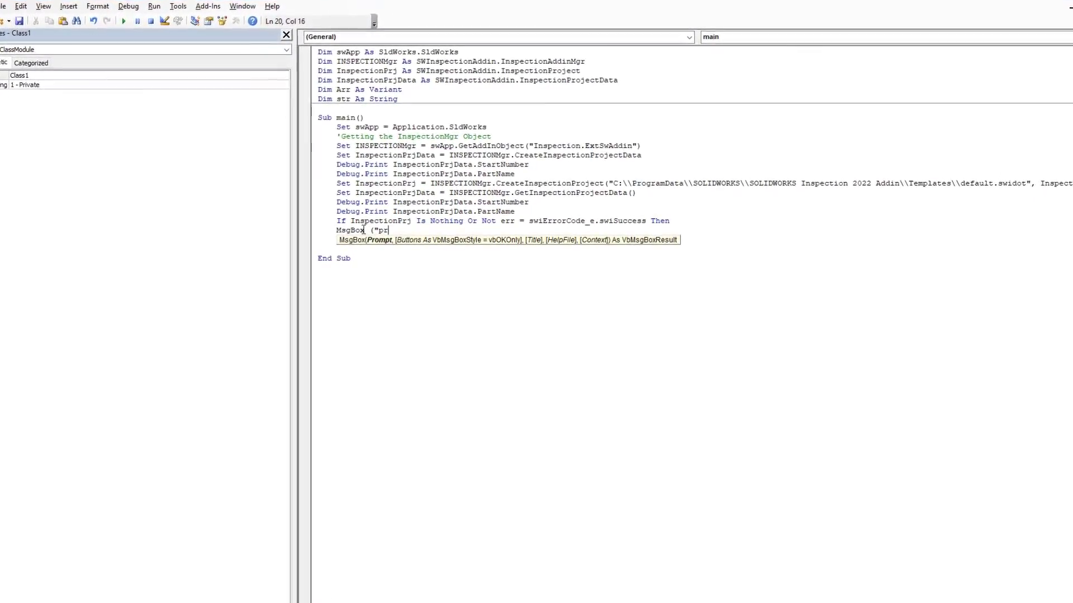
text( not Created")
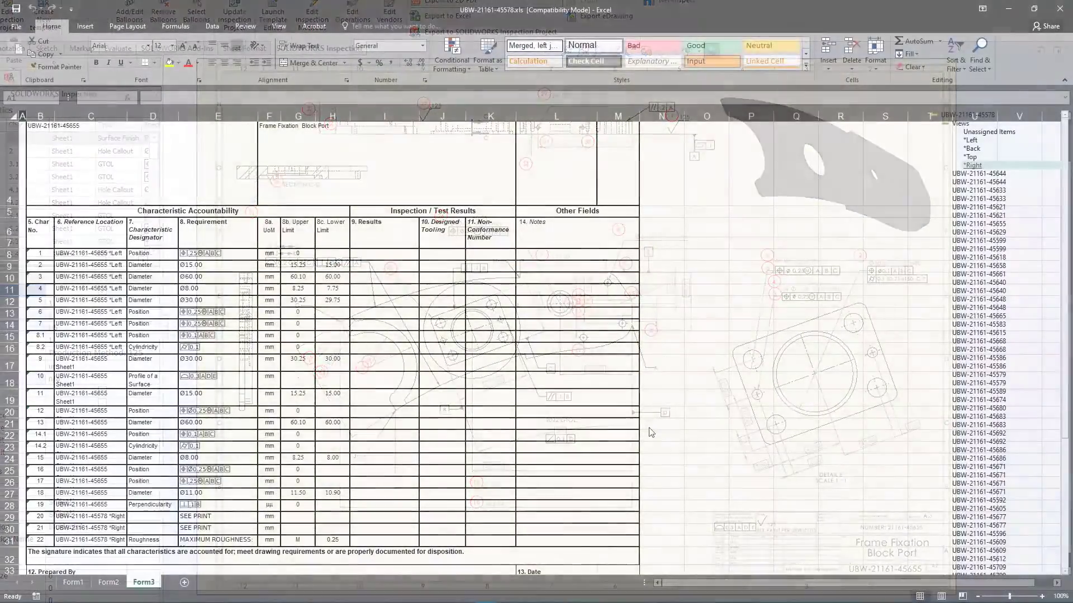
Step: Switch to Excel to review Form3 of UBW-21161-45578.xls, and inspect the ballooned assembly PDF in Adobe Acrobat
scroll(407, 349, down, 5)
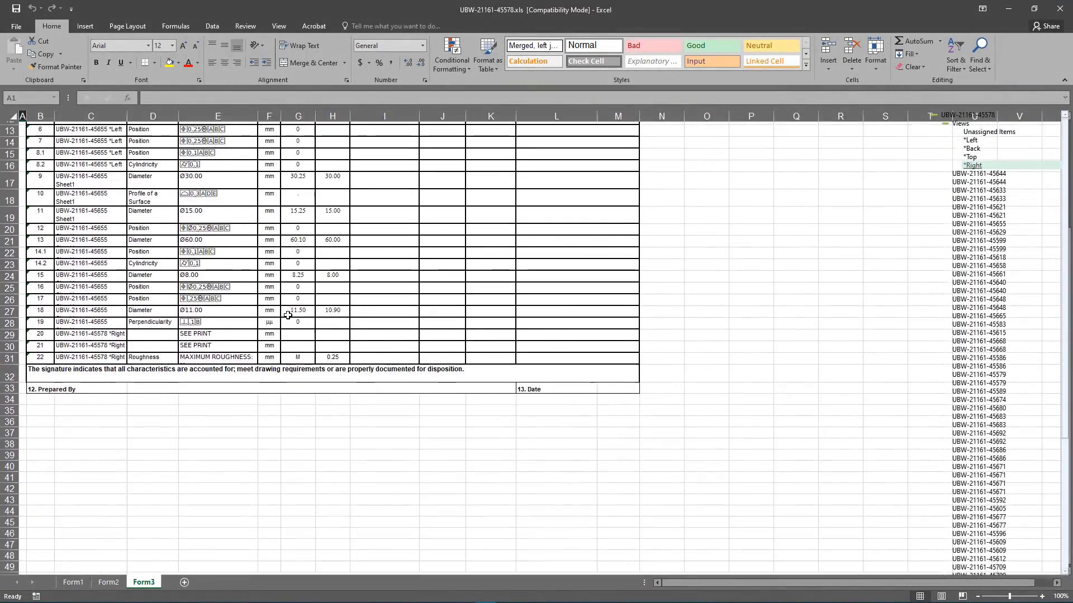
scroll(287, 316, up, 3)
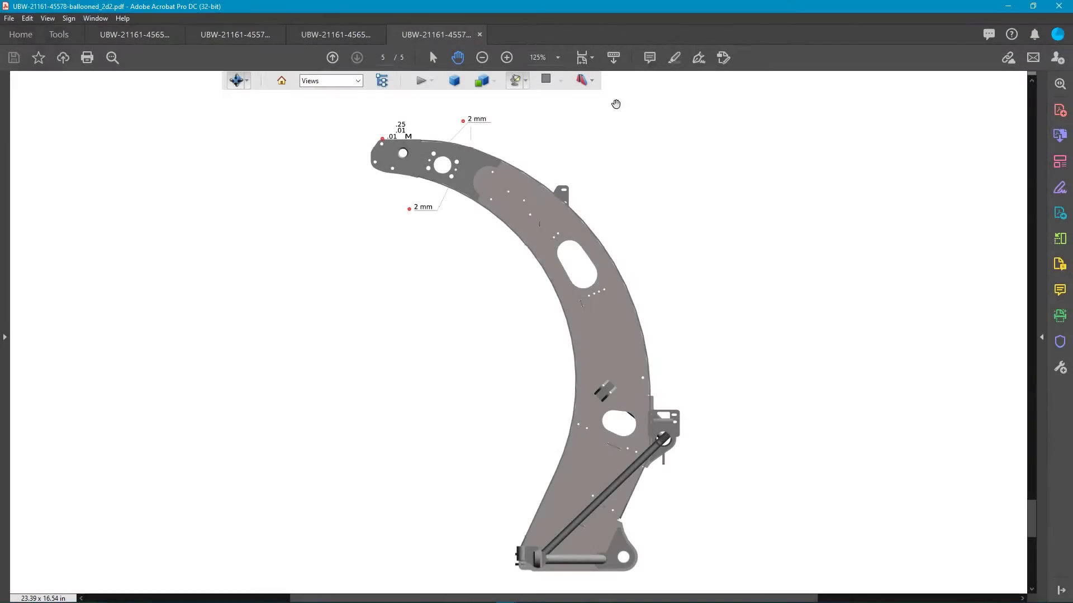
click(456, 120)
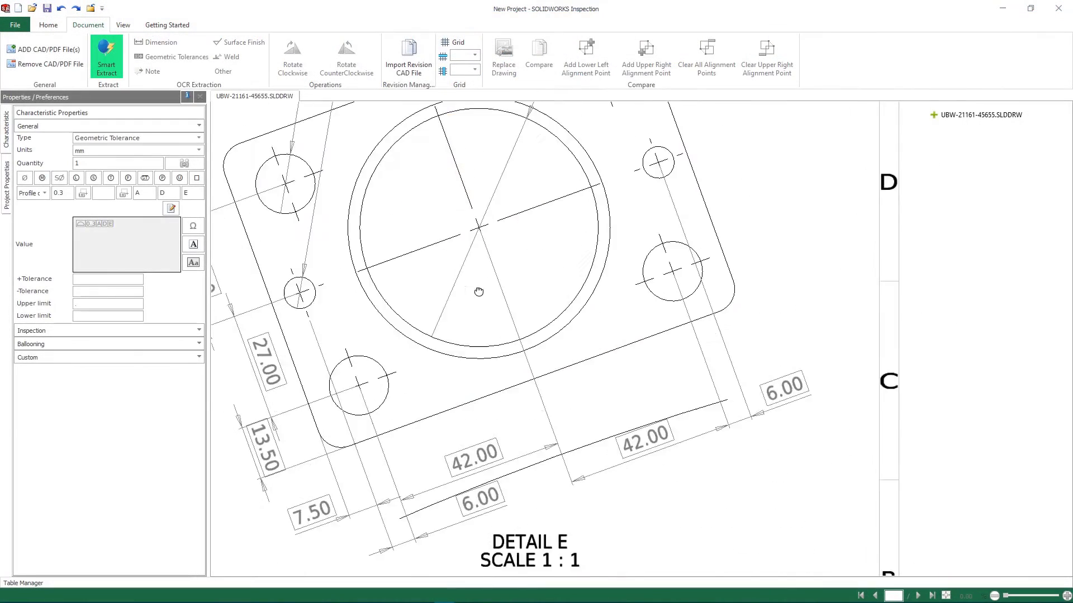
Step: Back in SOLIDWORKS Inspection, extract Detail E's 4x Ø15.25/15.00 THRU dimension and its Ø0.25 position tolerance to A, B and C
drag(479, 292, 542, 576)
click(550, 209)
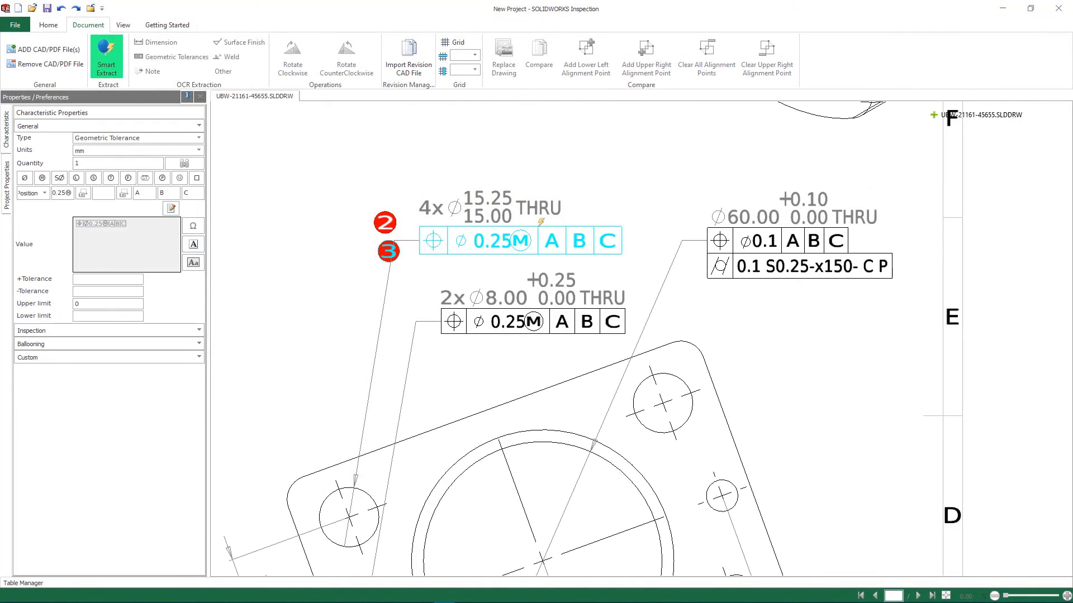